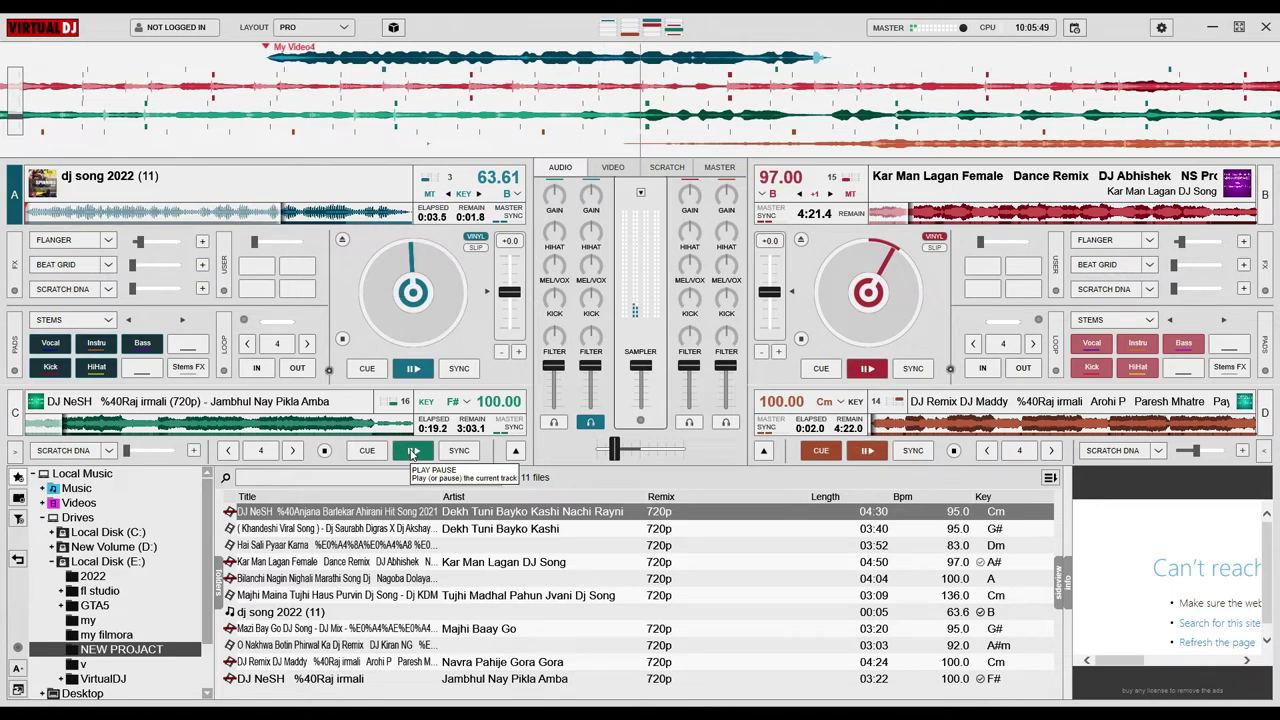
Play deck C, start "Kar Man Lagan" on deck B and sync deck B's tempo to the playing track
left_click(413, 451)
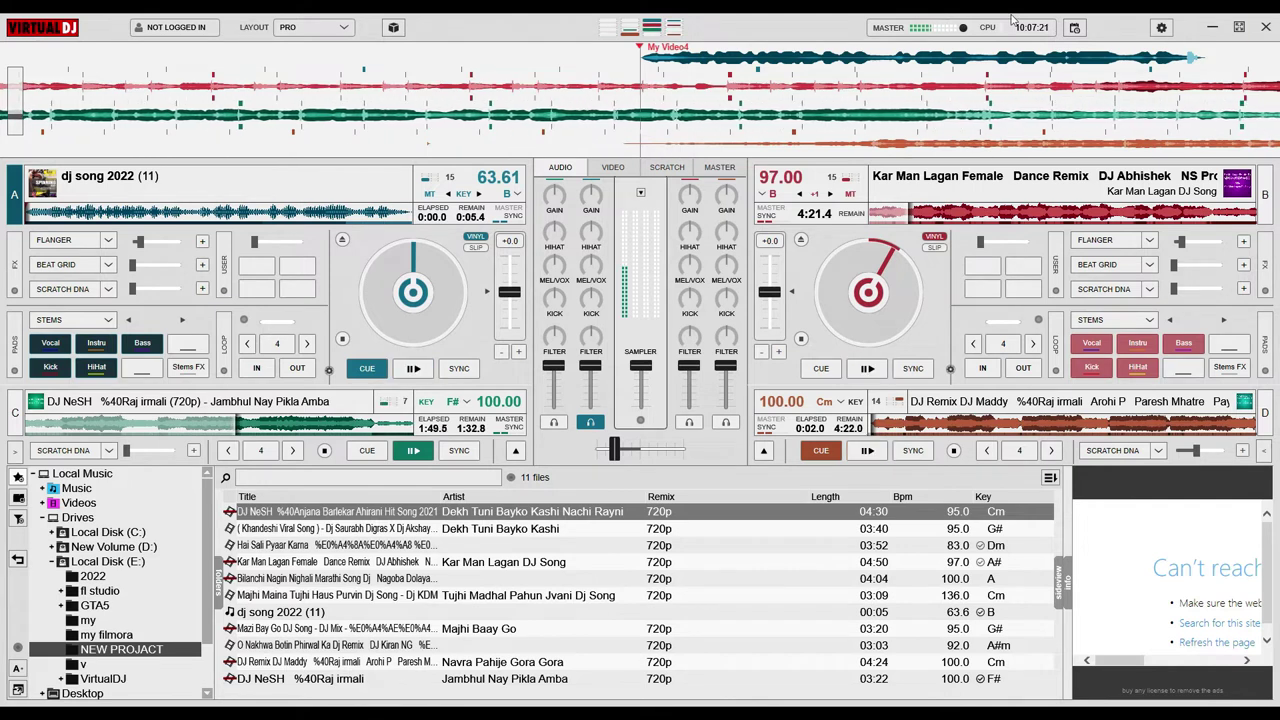
left_click(866, 369)
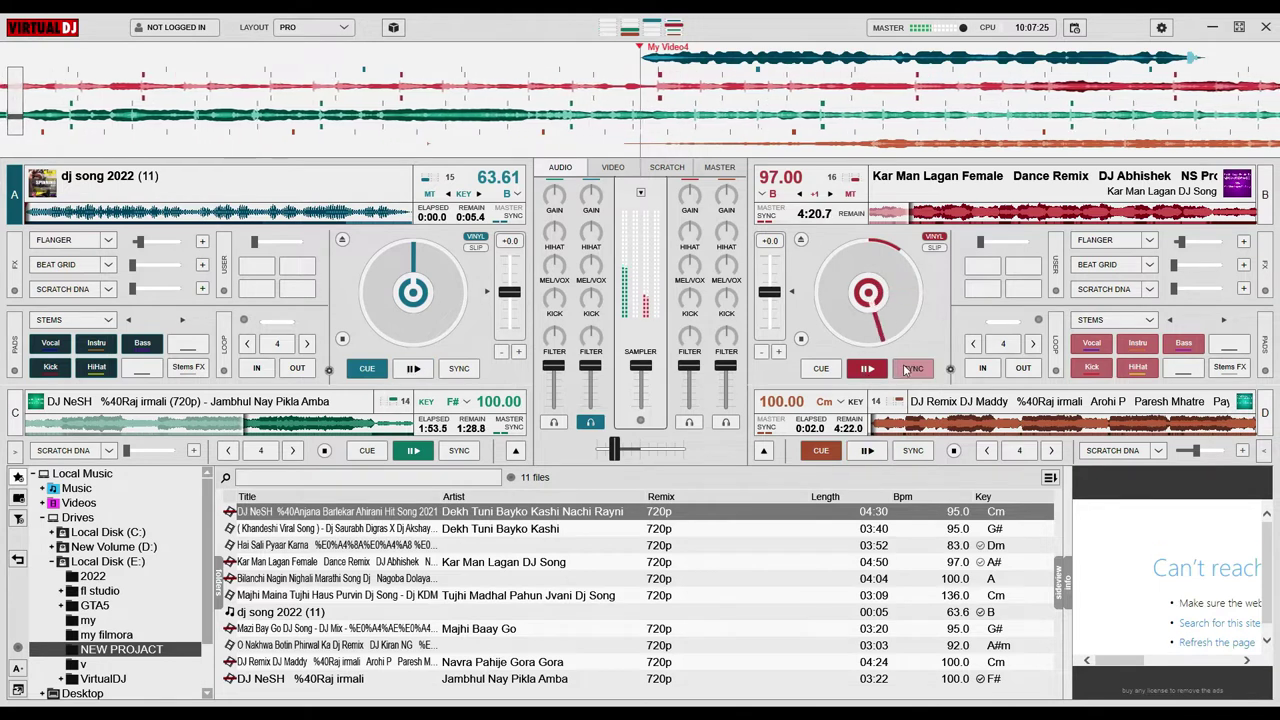
left_click(910, 369)
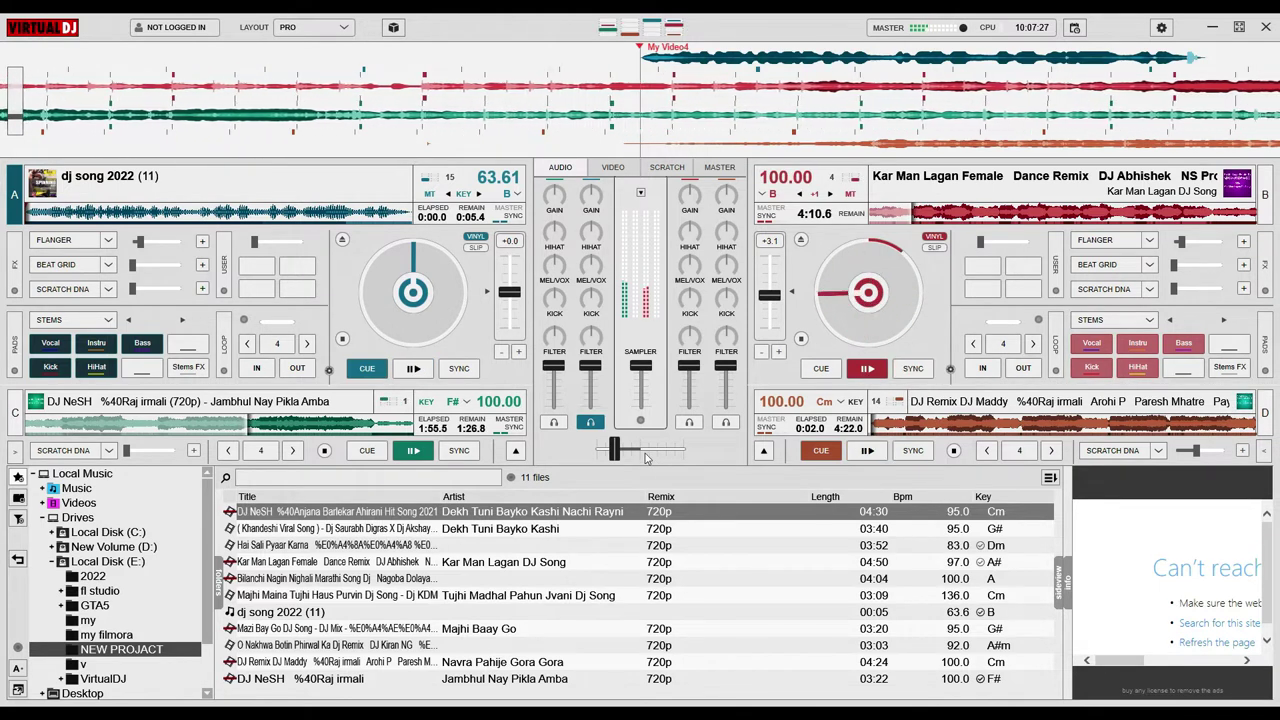
Crossfade gradually from deck C to deck B, up to about 96%, and trigger the Scratch DNA effect on deck B
scroll(645, 458, "up", 3)
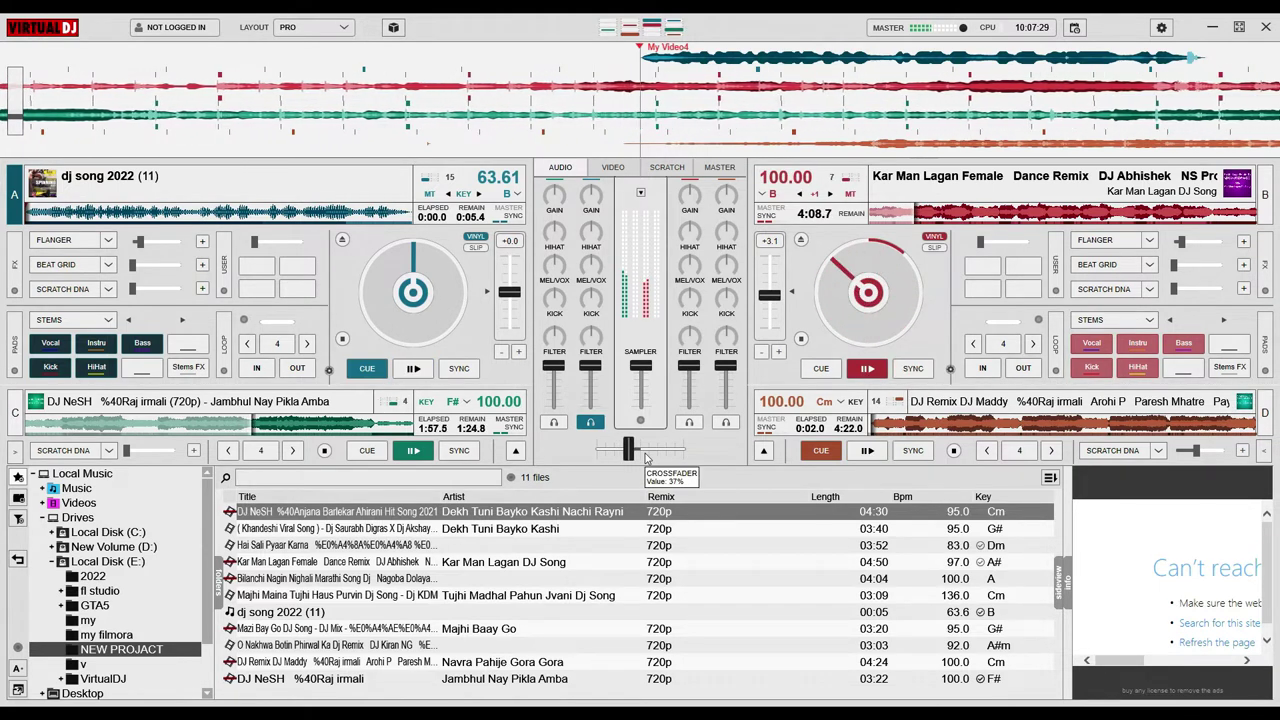
scroll(645, 458, "up", 3)
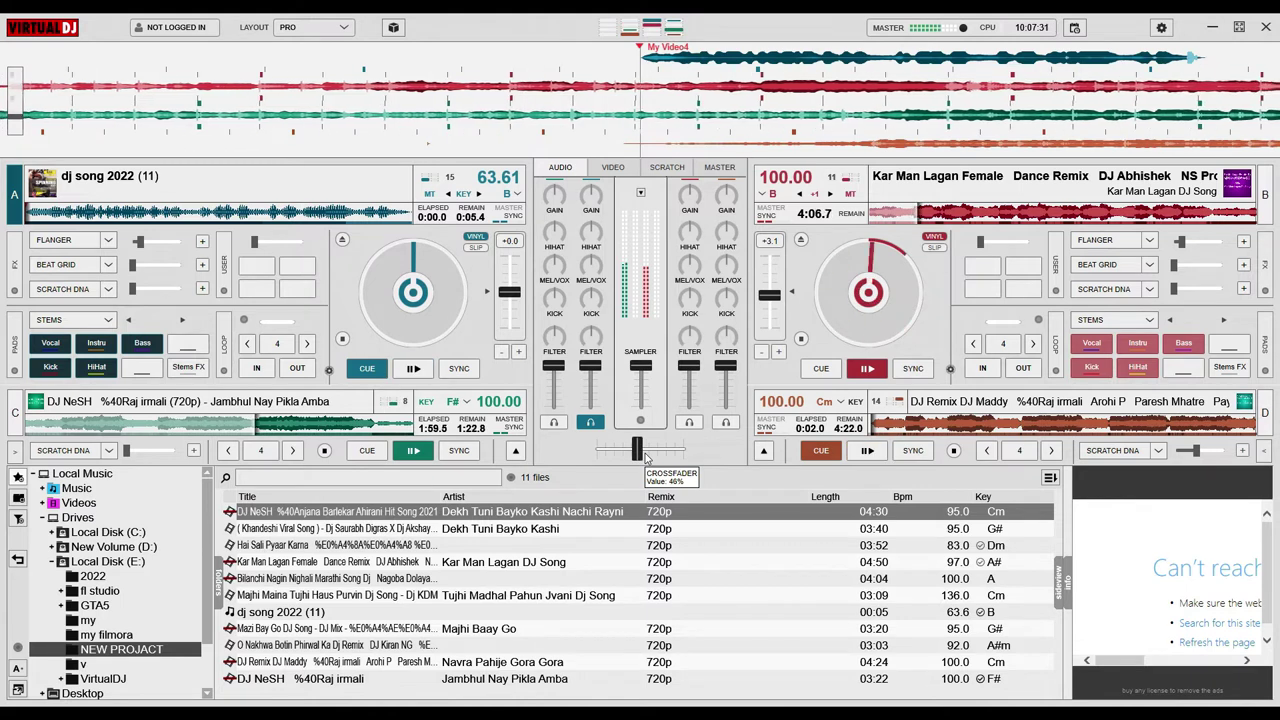
scroll(645, 458, "up", 10)
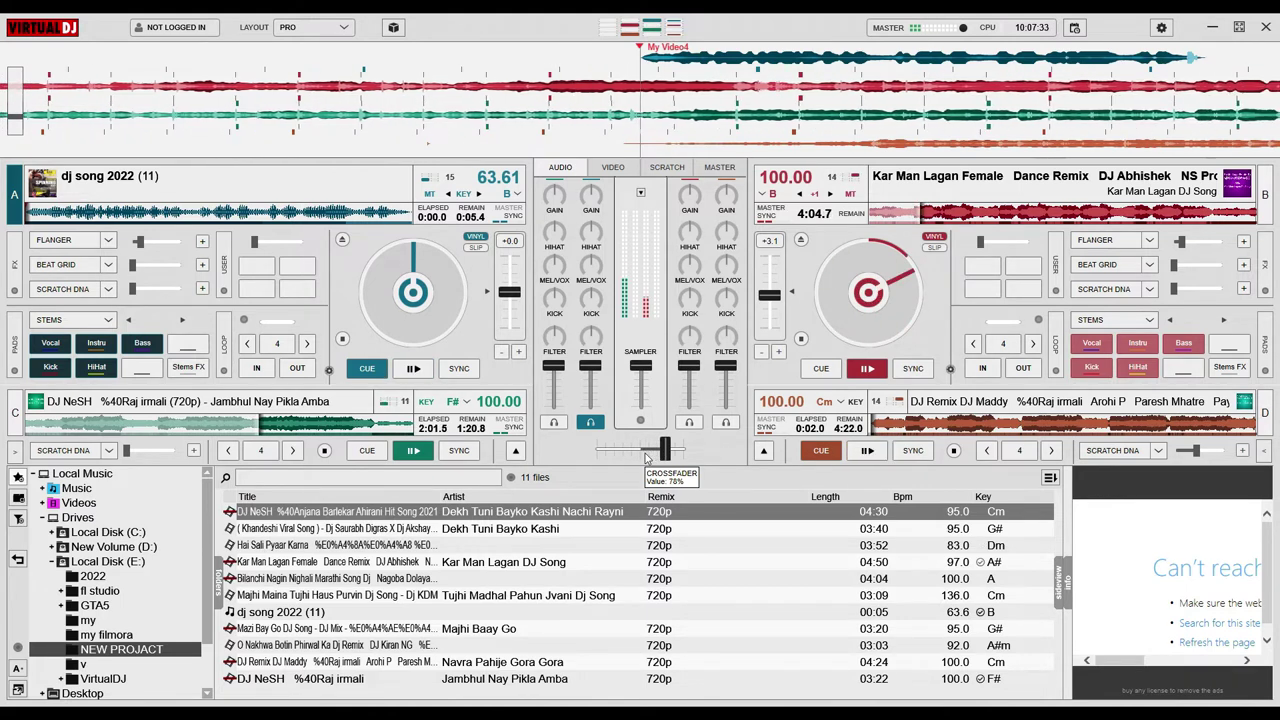
scroll(645, 458, "up", 6)
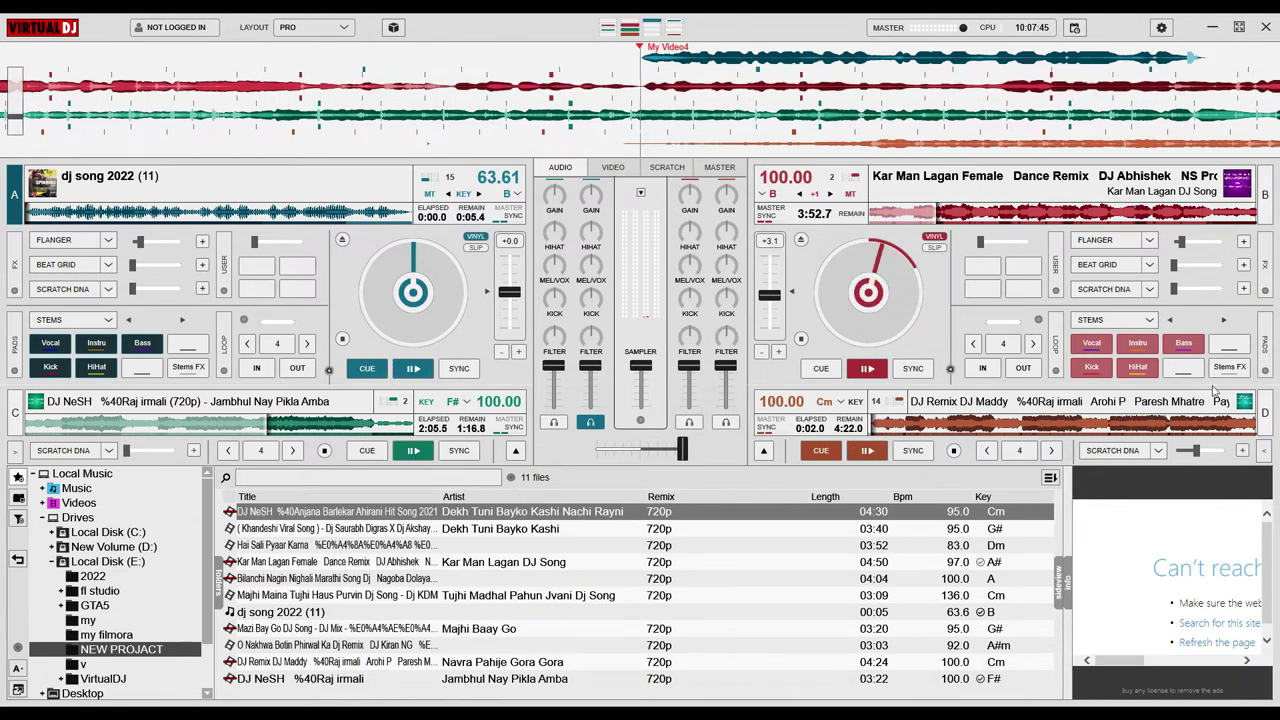
left_click(1106, 290)
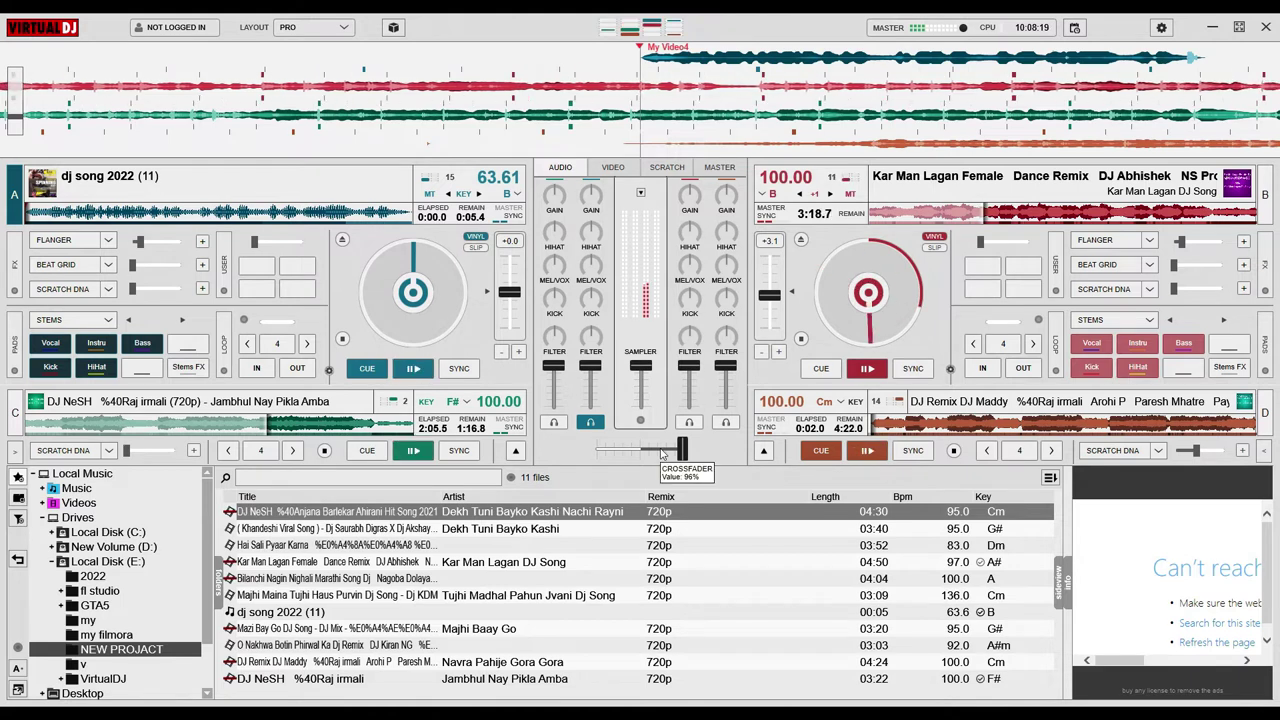
Start deck D at a lowered level, with the crossfader pulled slightly back from the deck B and D end
left_click_drag(682, 450, 660, 450)
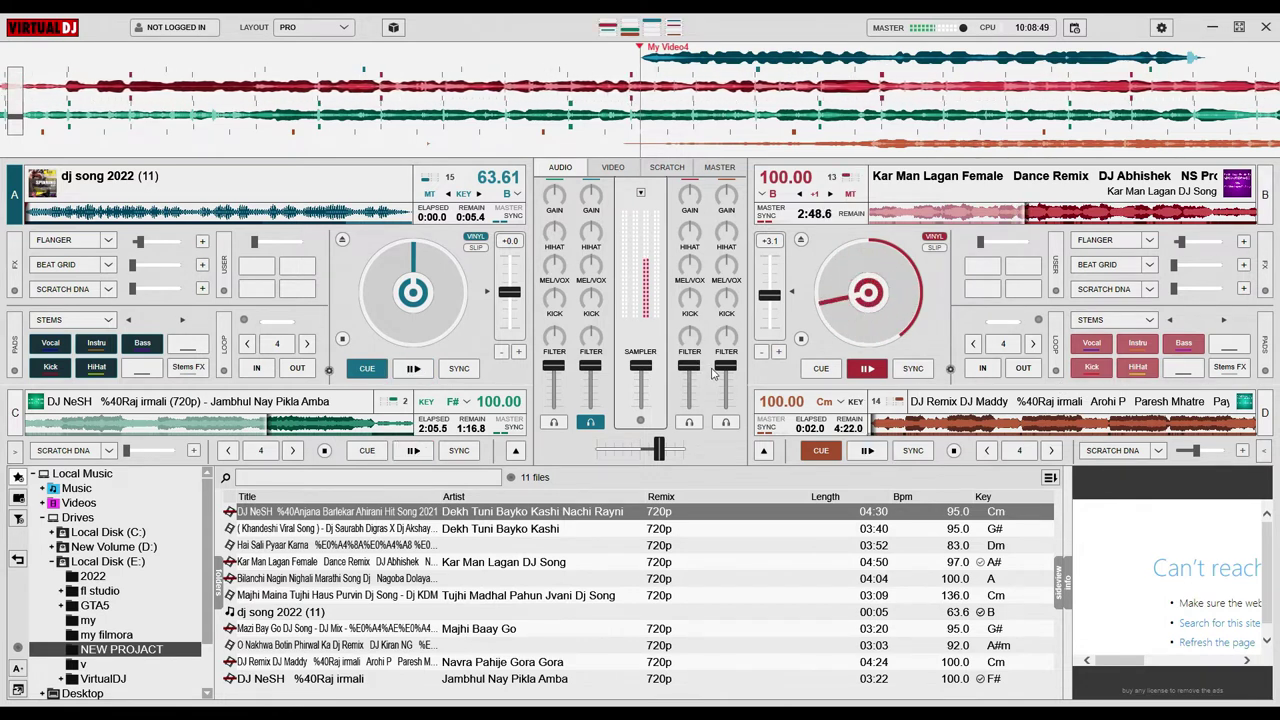
left_click_drag(726, 376, 727, 391)
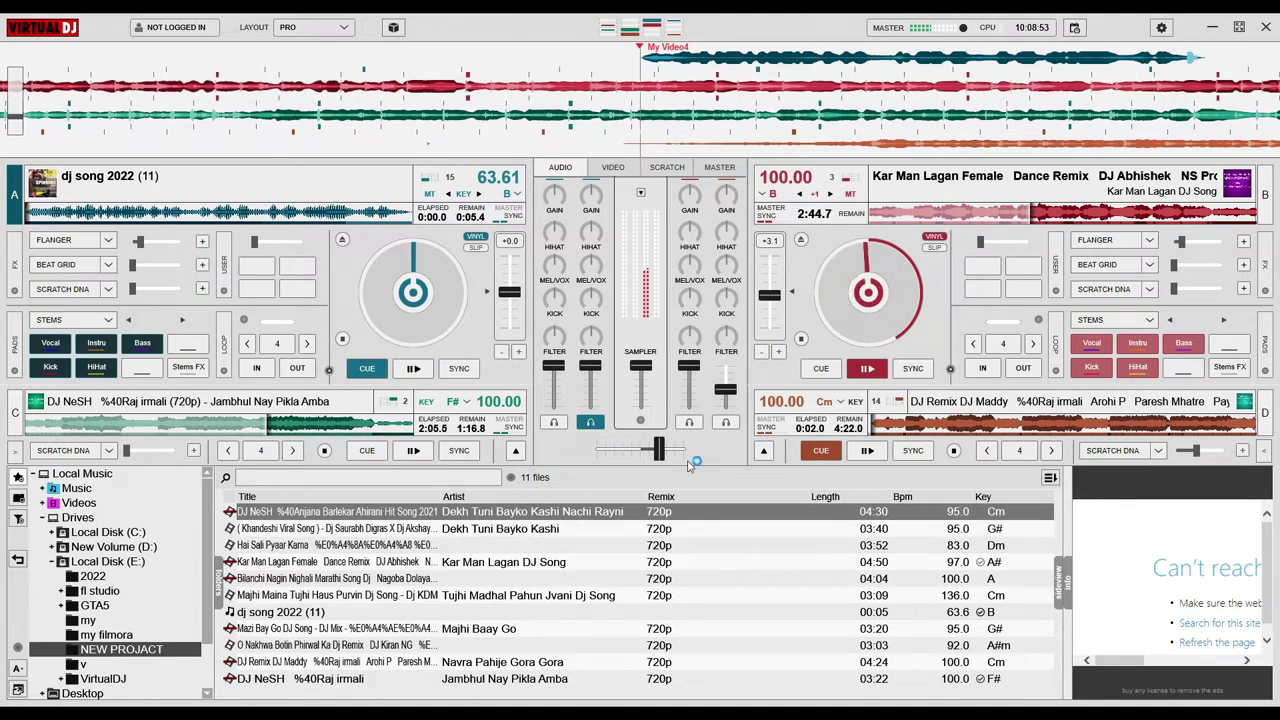
left_click_drag(665, 451, 676, 452)
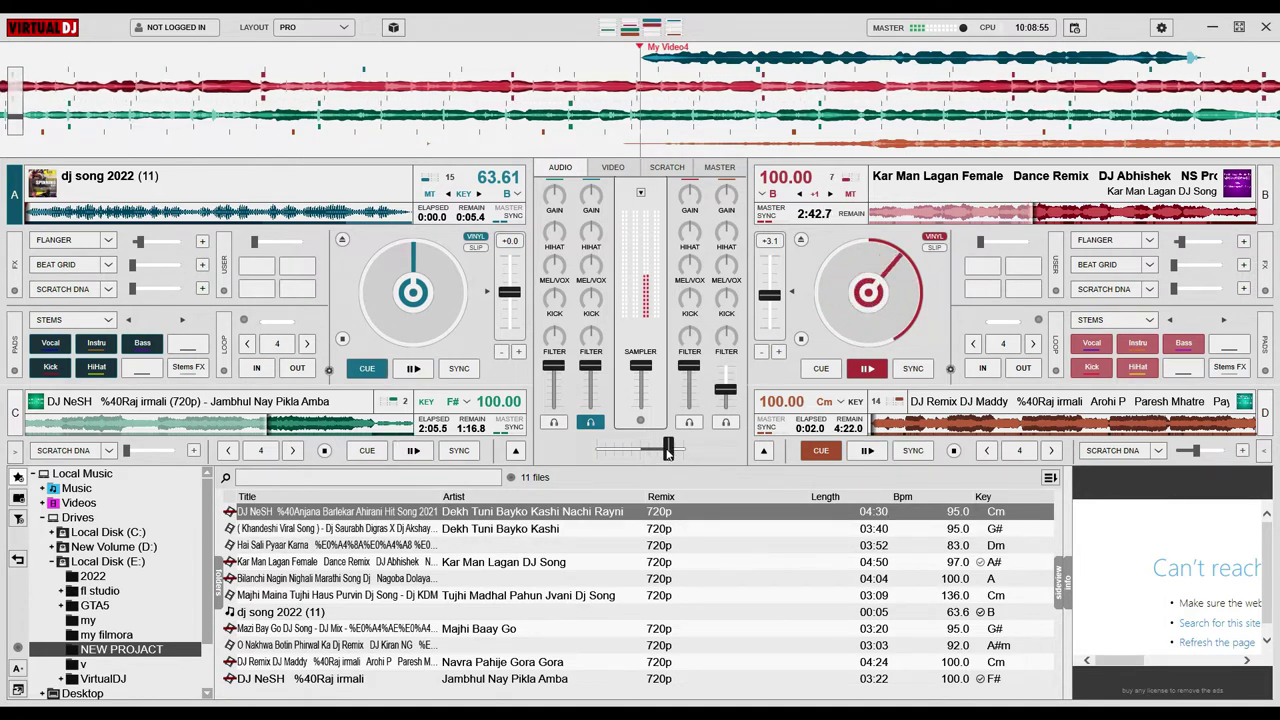
left_click(866, 450)
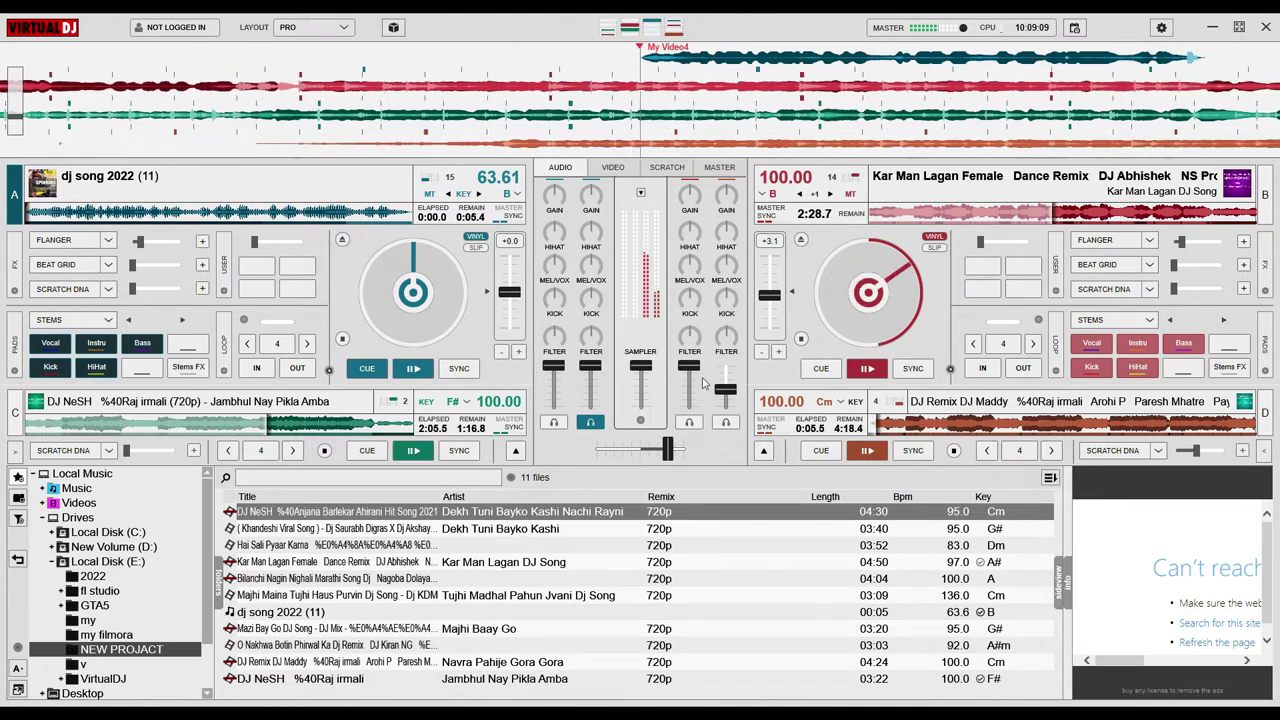
Fade deck B out while raising deck D to full level, and reset deck B's level slider to full
left_click_drag(700, 377, 701, 377)
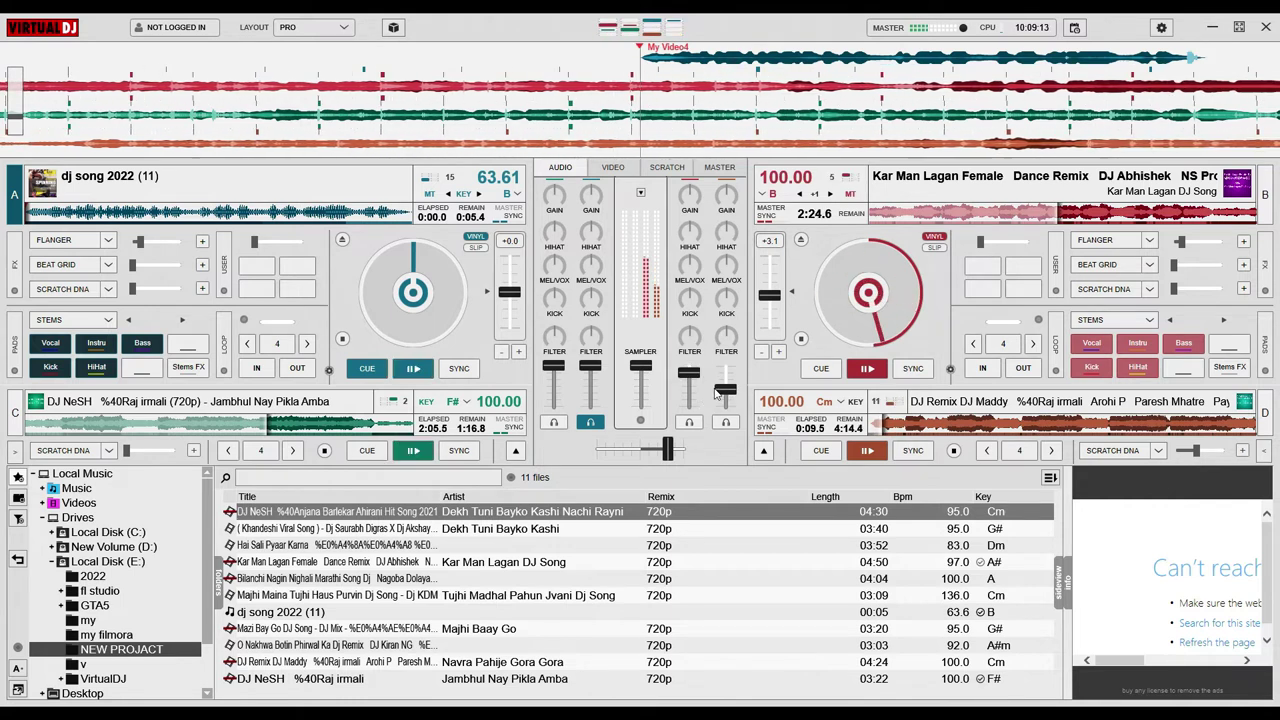
left_click_drag(724, 392, 689, 408)
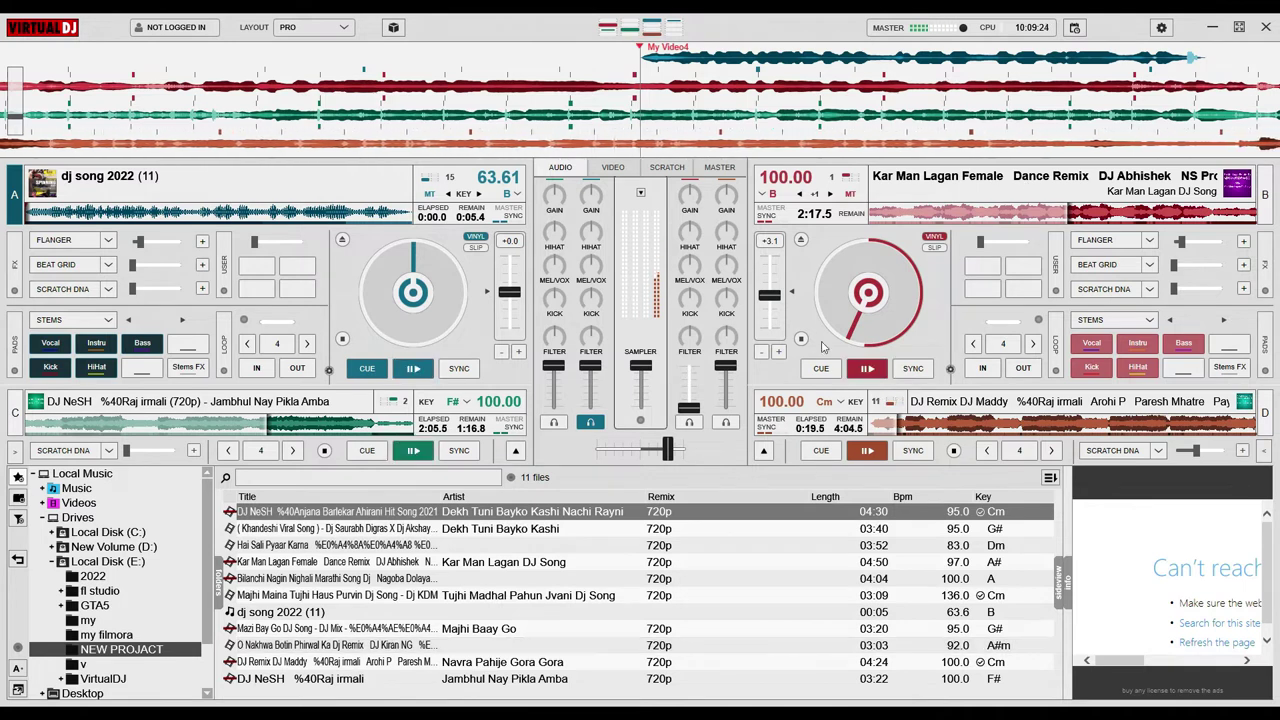
double_click(689, 407)
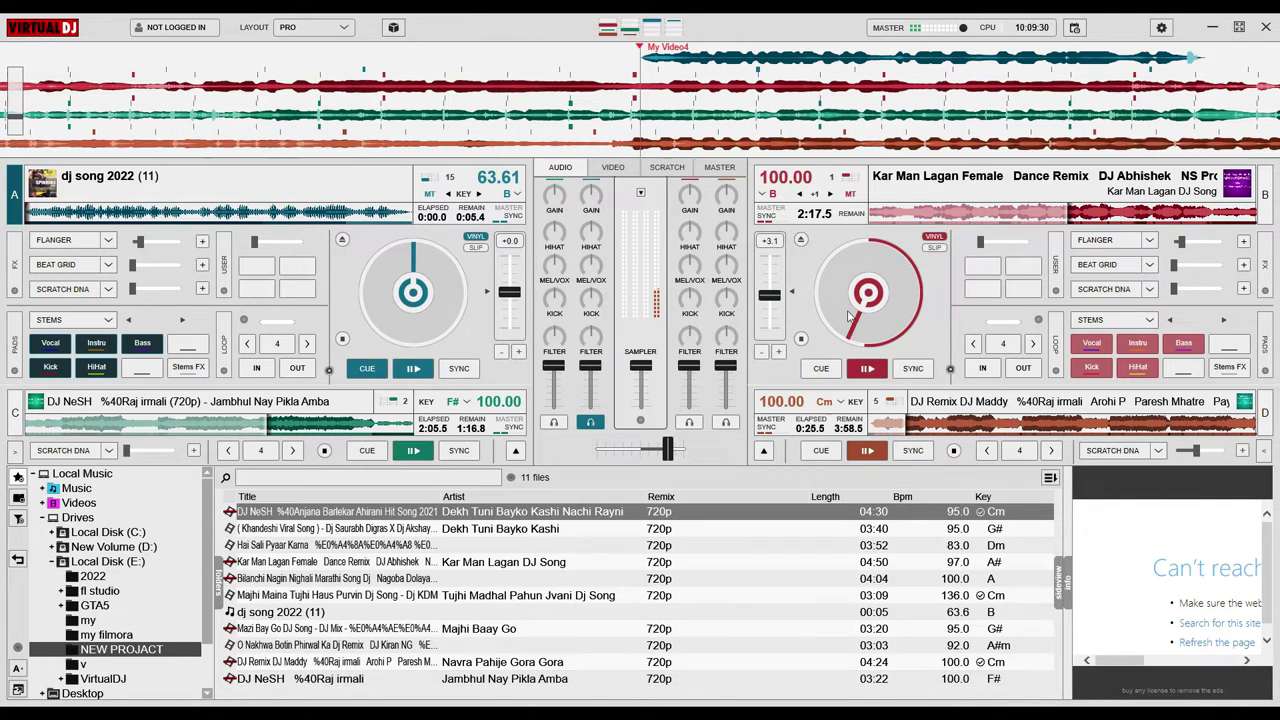
Load "Mazi Bay Go DJ Song" on deck A, "Dekh Tuni Bayko Kashi Nachi Rayni" on deck C and "Bilanchi Nagin Nighali" on deck B
left_click_drag(330, 628, 405, 275)
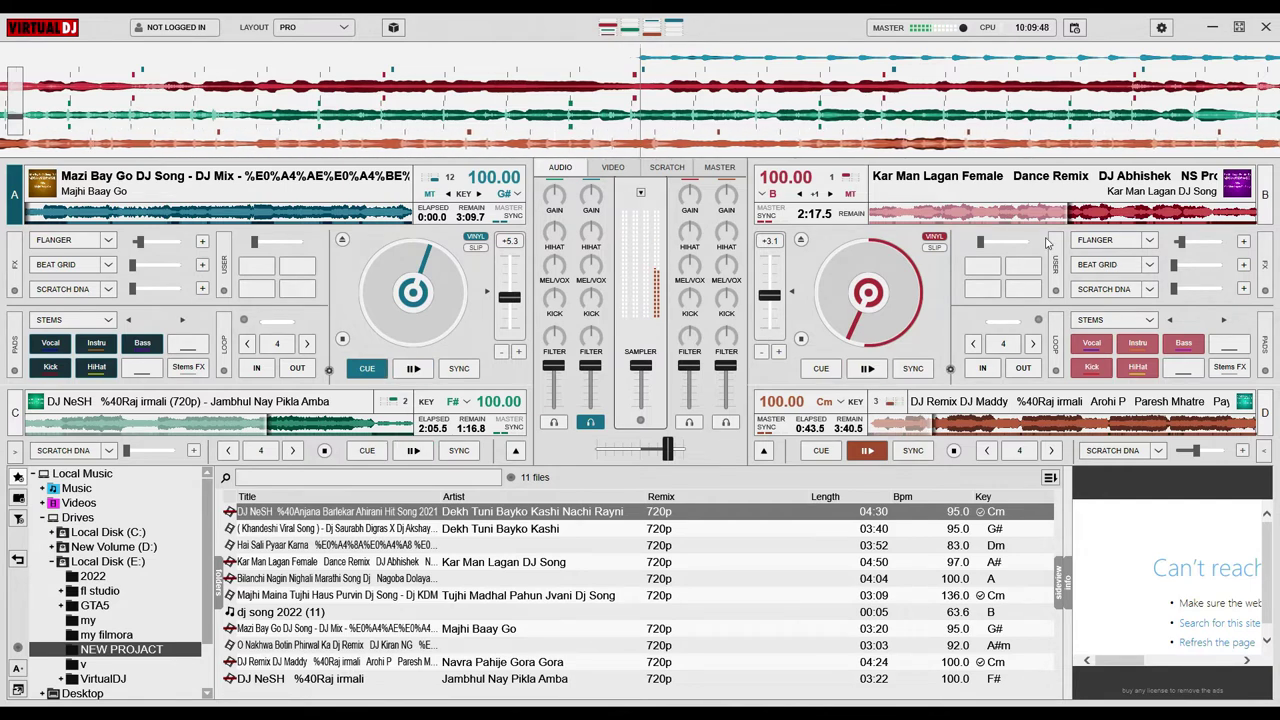
left_click_drag(330, 511, 240, 428)
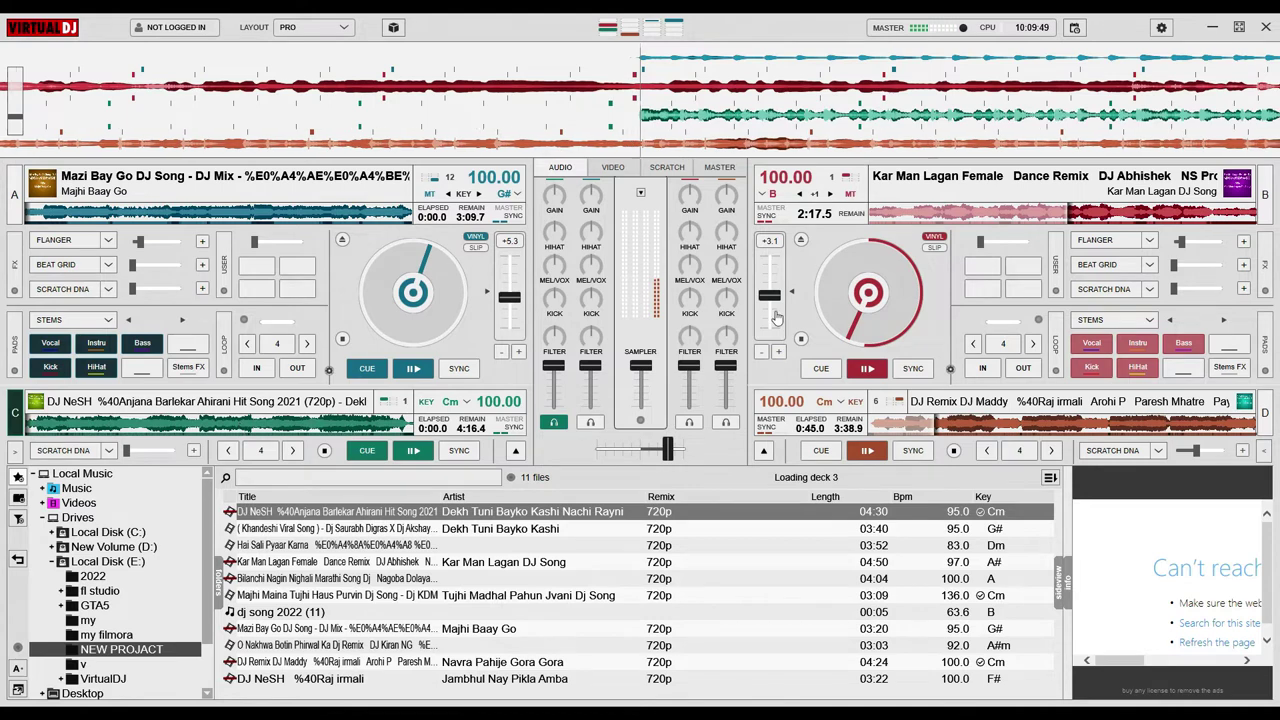
left_click_drag(320, 578, 1210, 226)
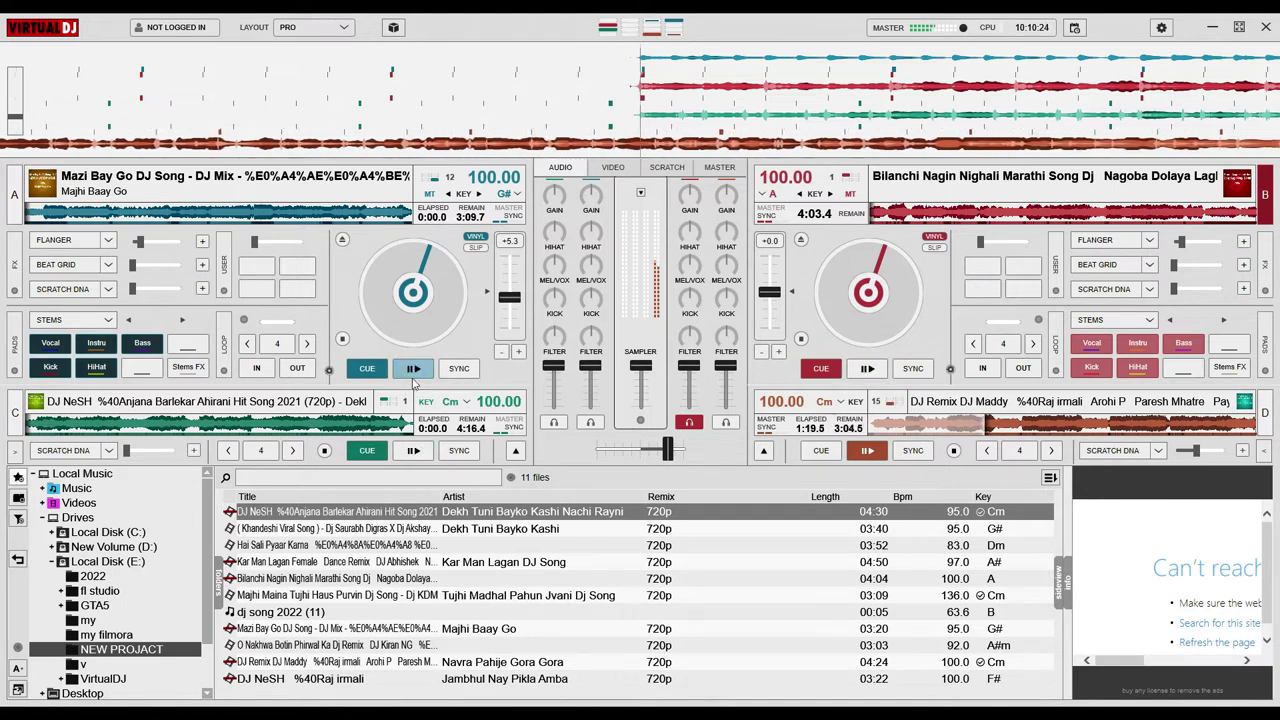
Play deck A, crossfade fully to it from deck D, and pause deck D
left_click(417, 372)
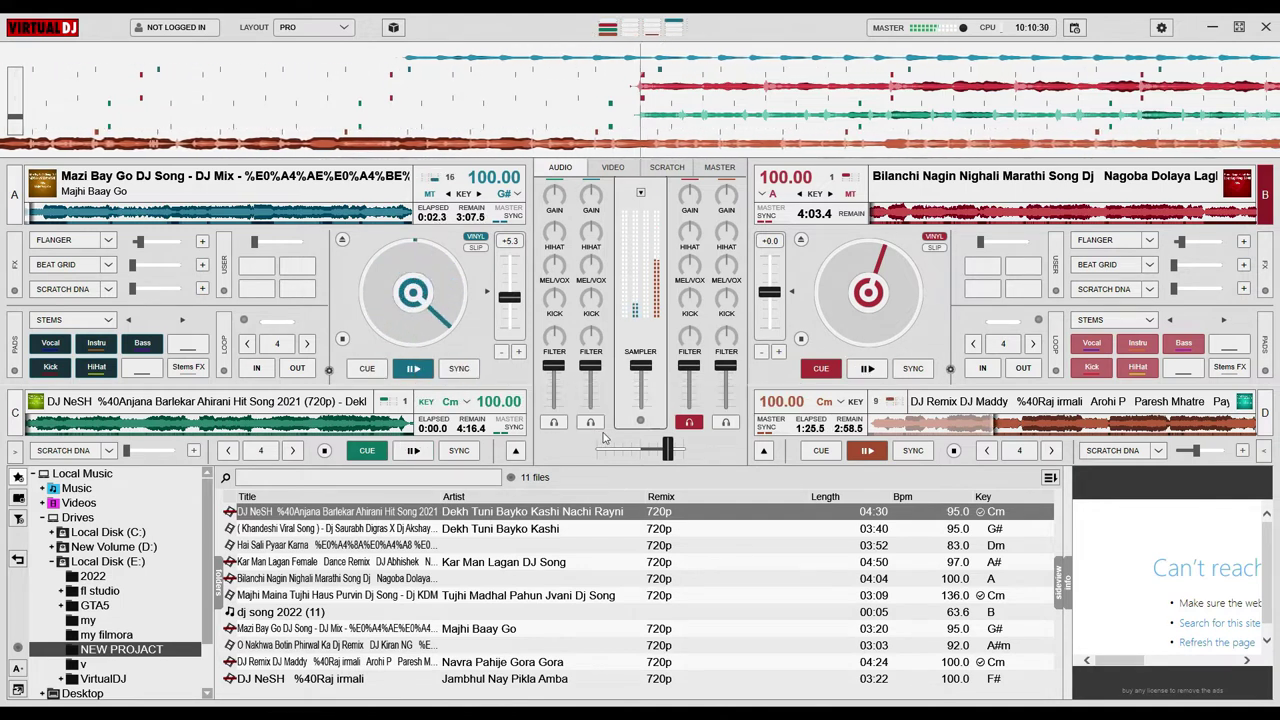
left_click_drag(667, 450, 642, 456)
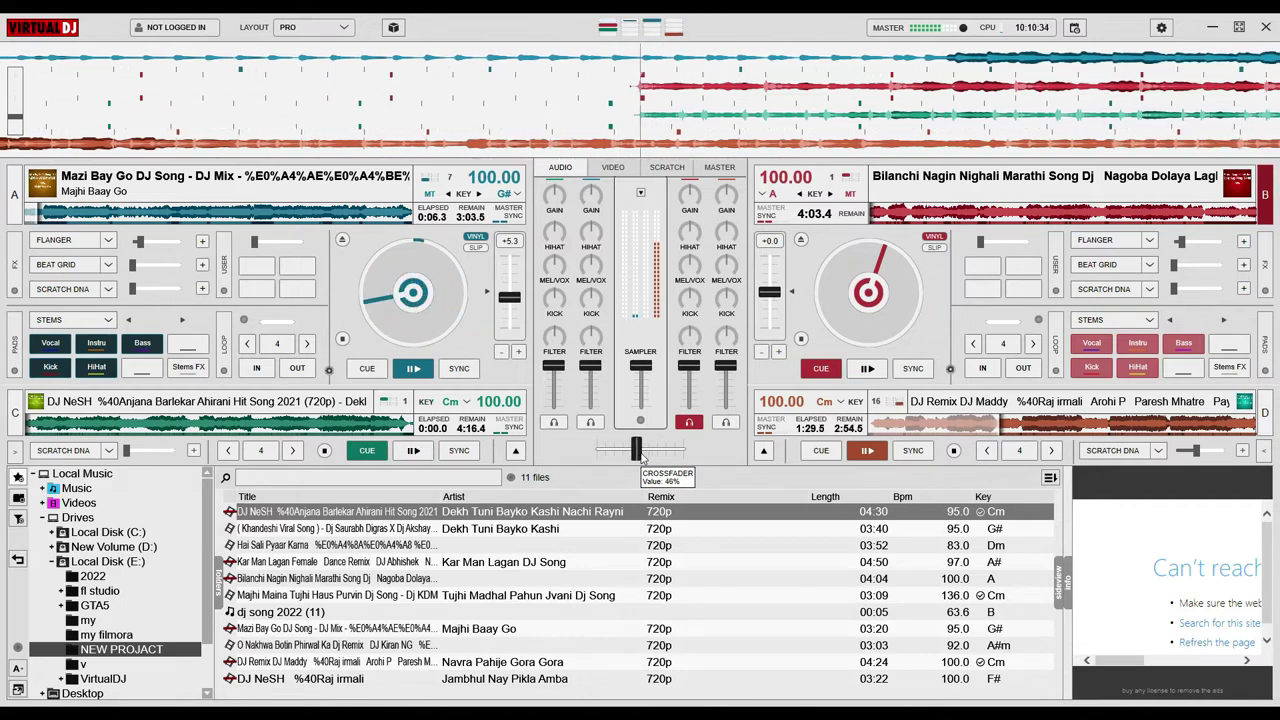
scroll(642, 456, "down", 4)
scroll(642, 456, "down", 6)
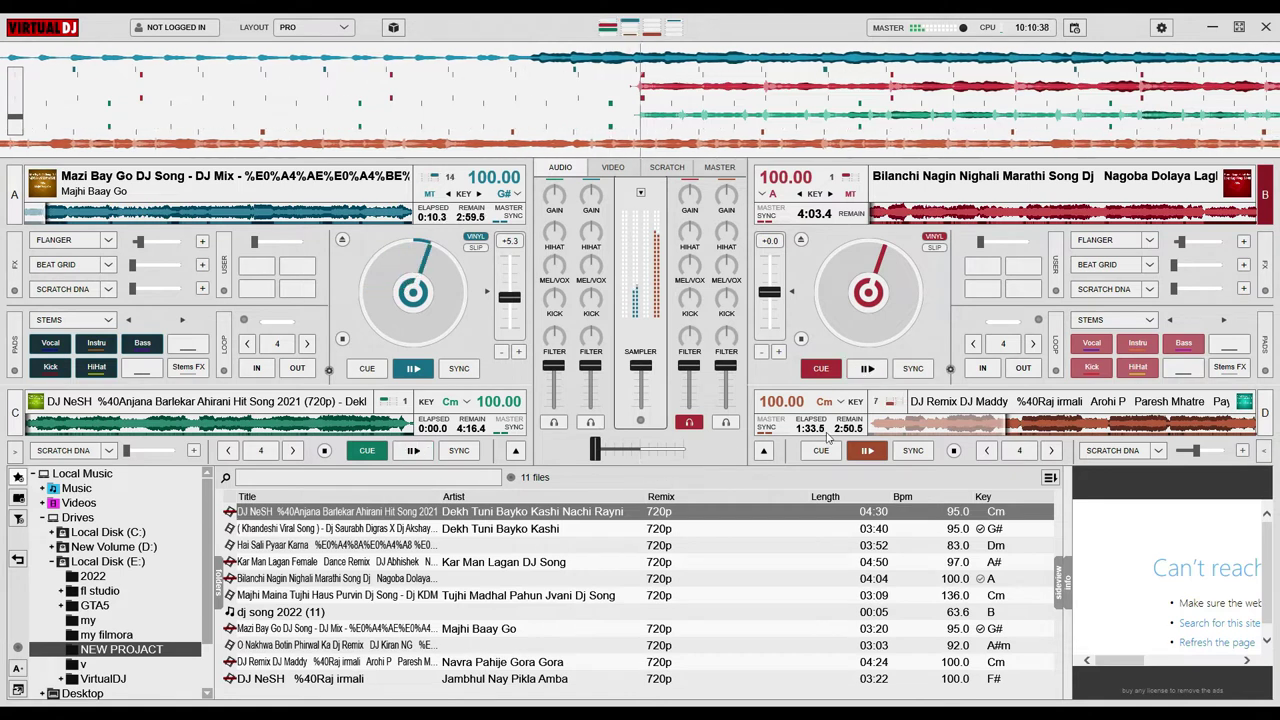
left_click(869, 452)
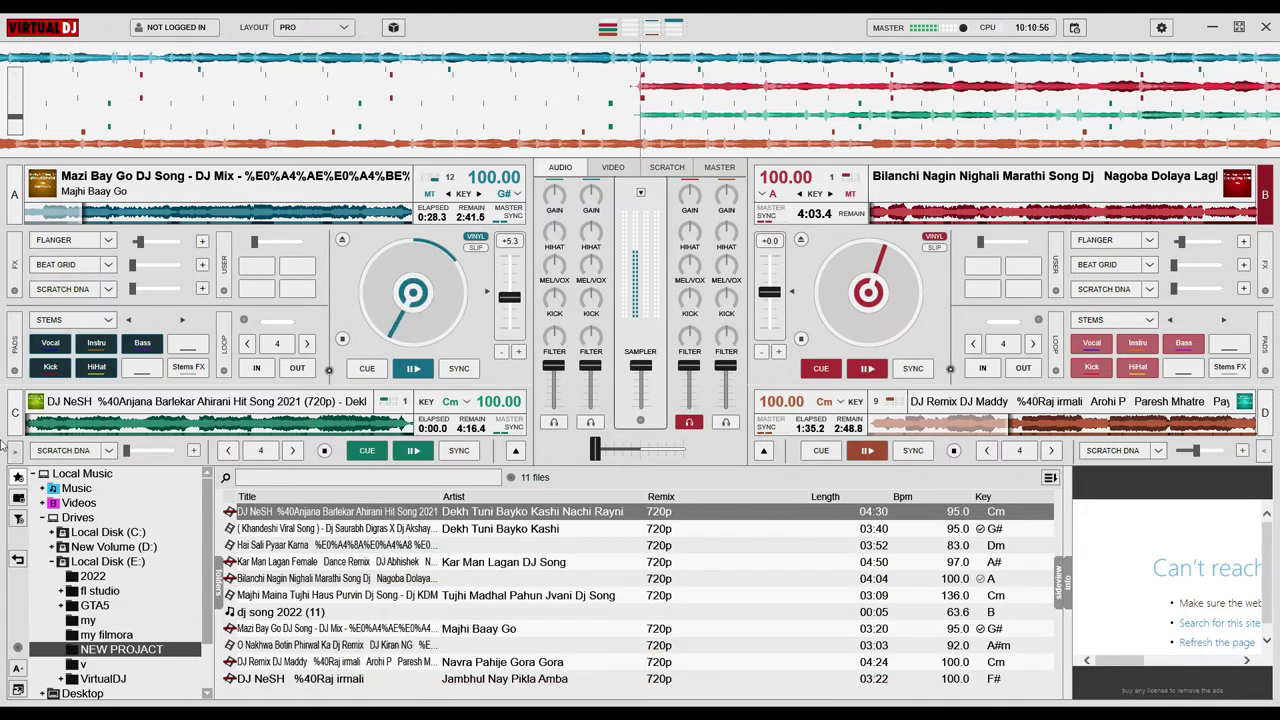
Trigger the Scratch DNA effect on deck A twice
left_click(84, 290)
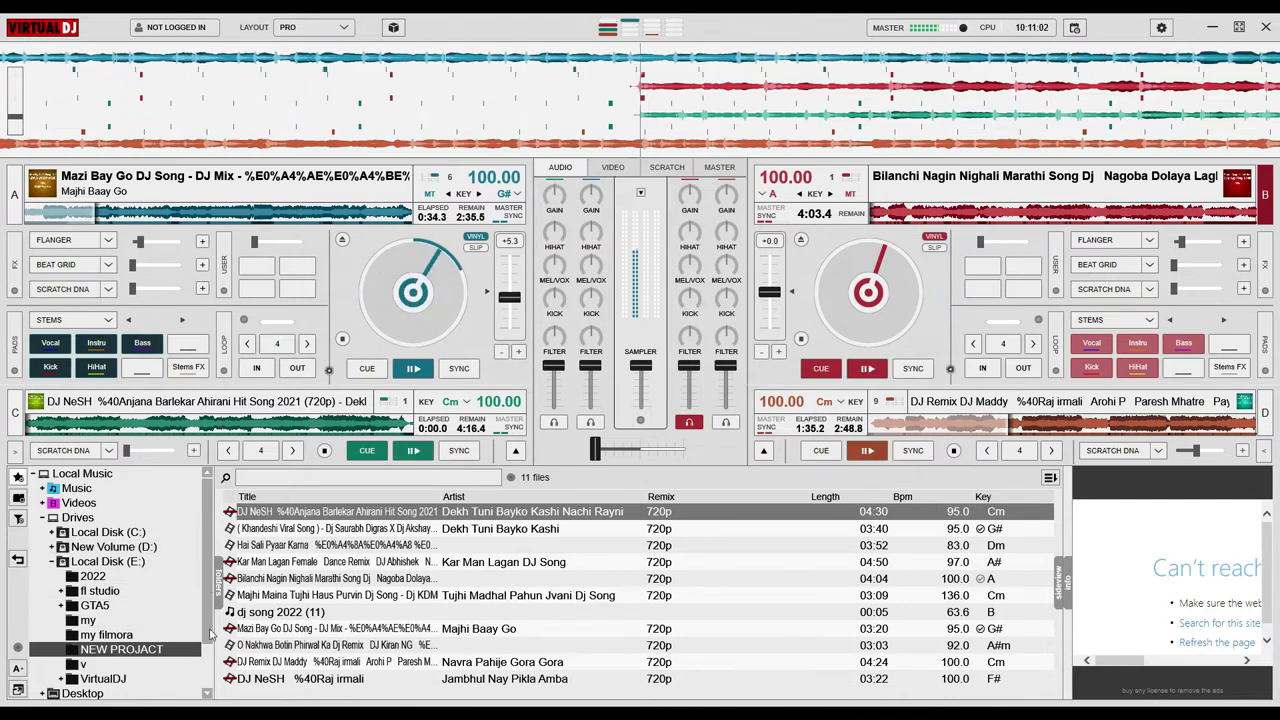
left_click(78, 292)
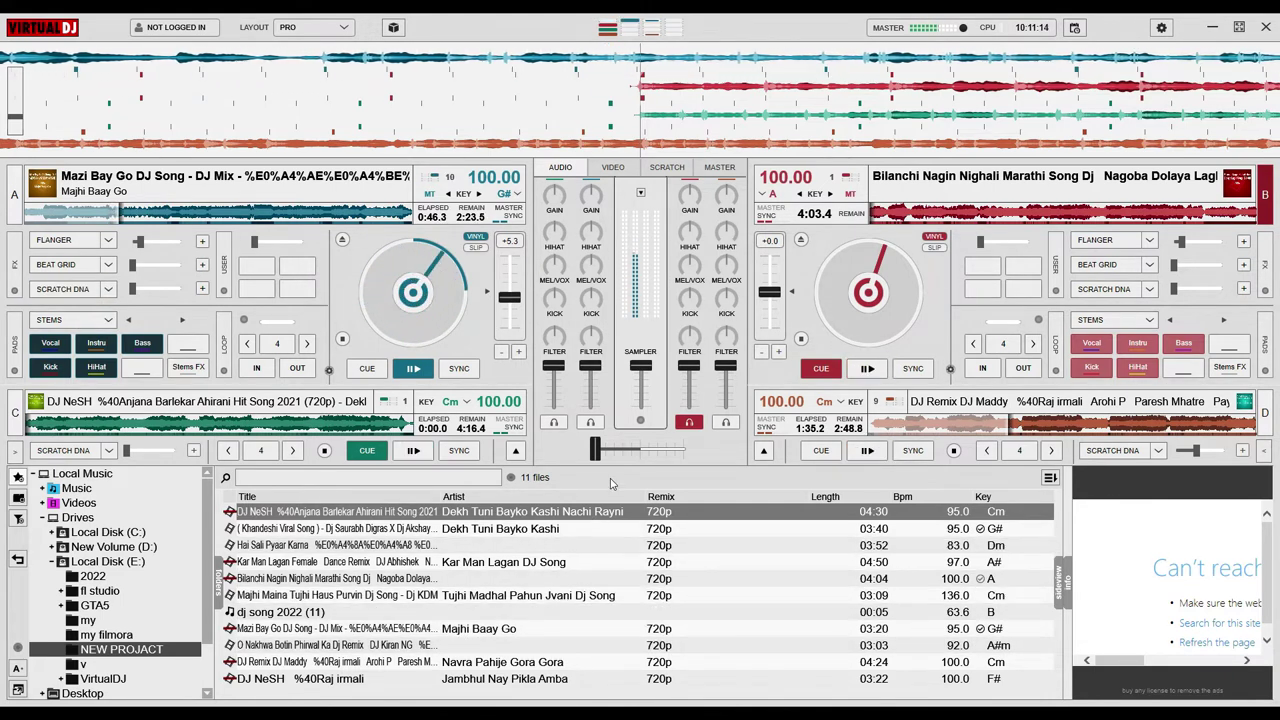
Move the crossfader slightly toward the centre, lower deck C's level, and switch deck A's headphone monitoring on and off
left_click_drag(595, 450, 616, 452)
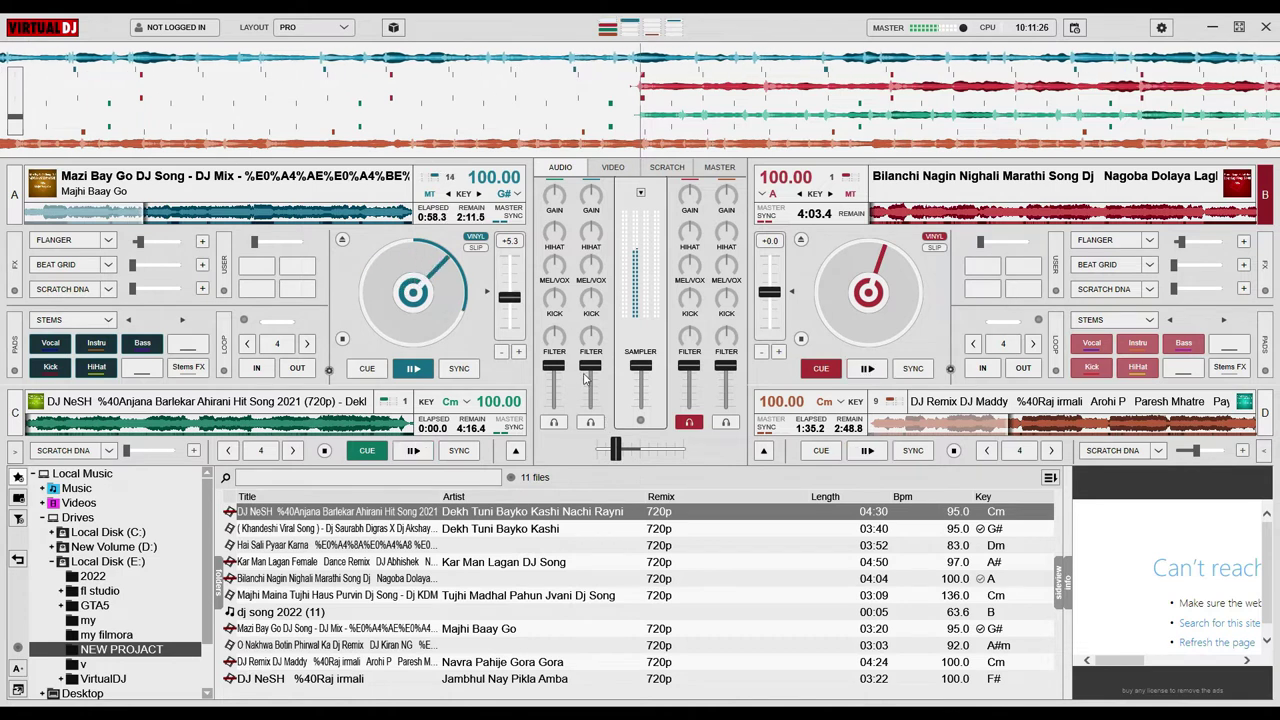
left_click_drag(566, 368, 566, 391)
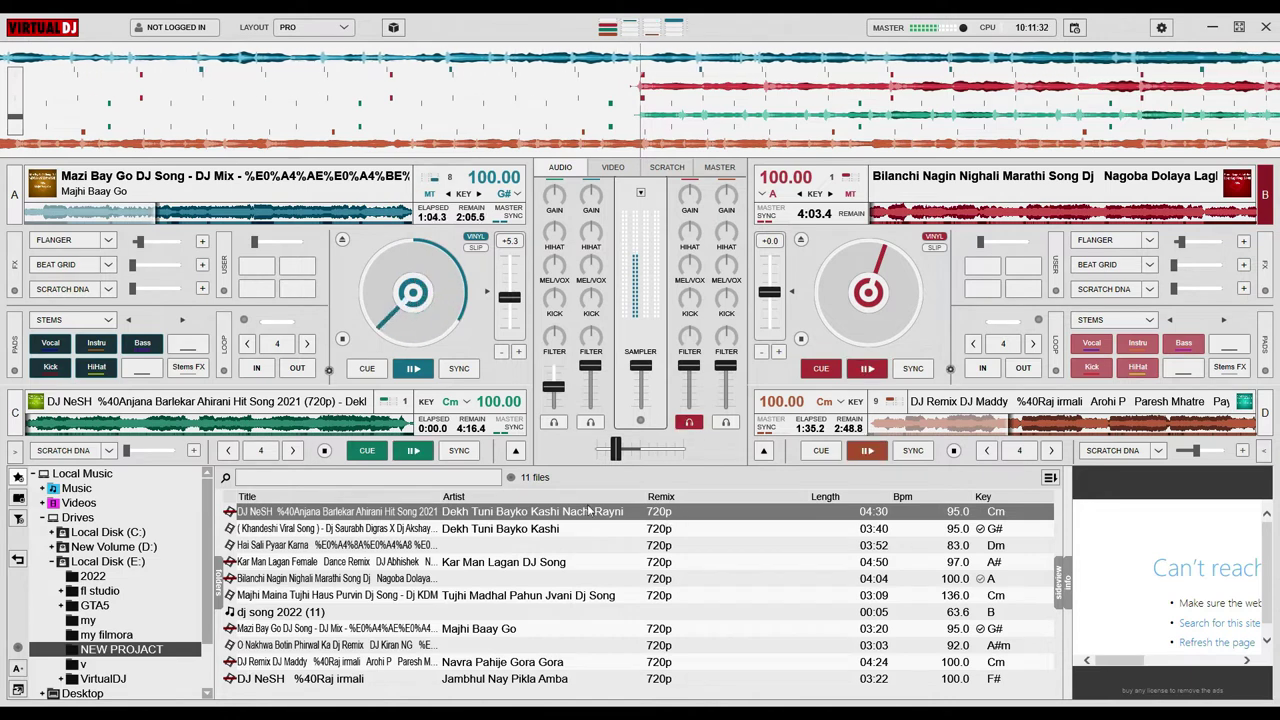
left_click(589, 424)
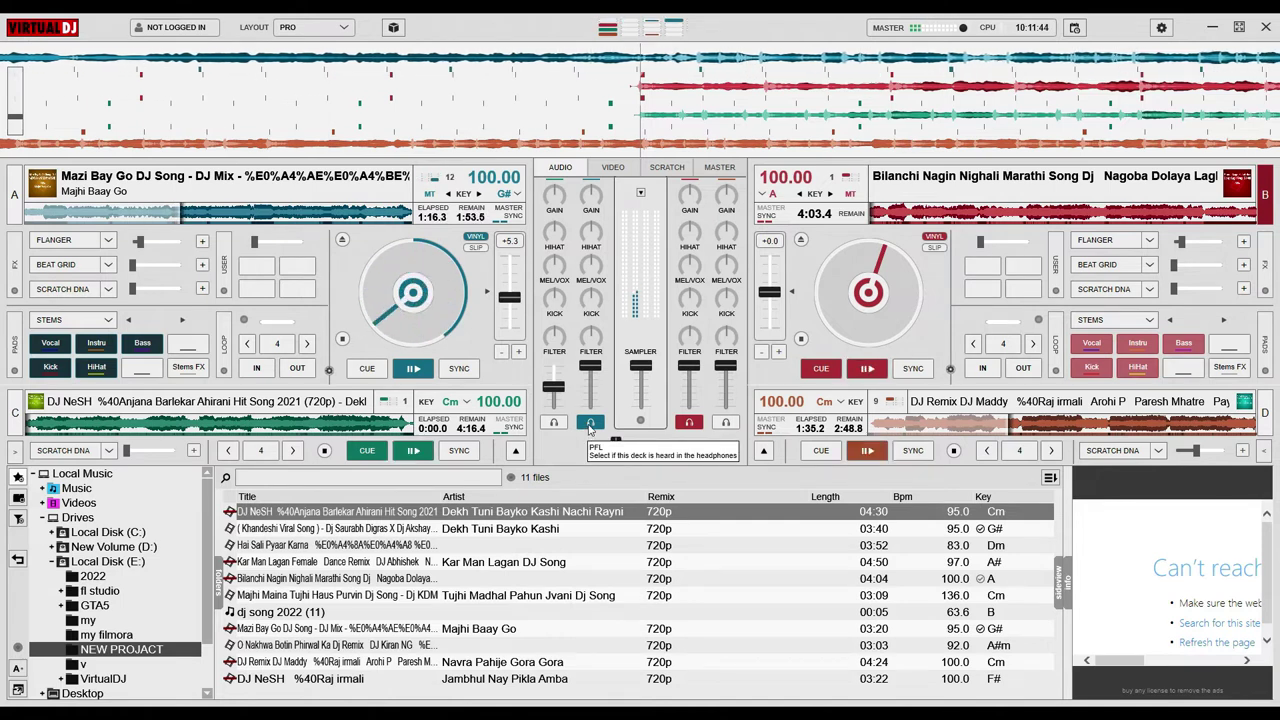
left_click(589, 424)
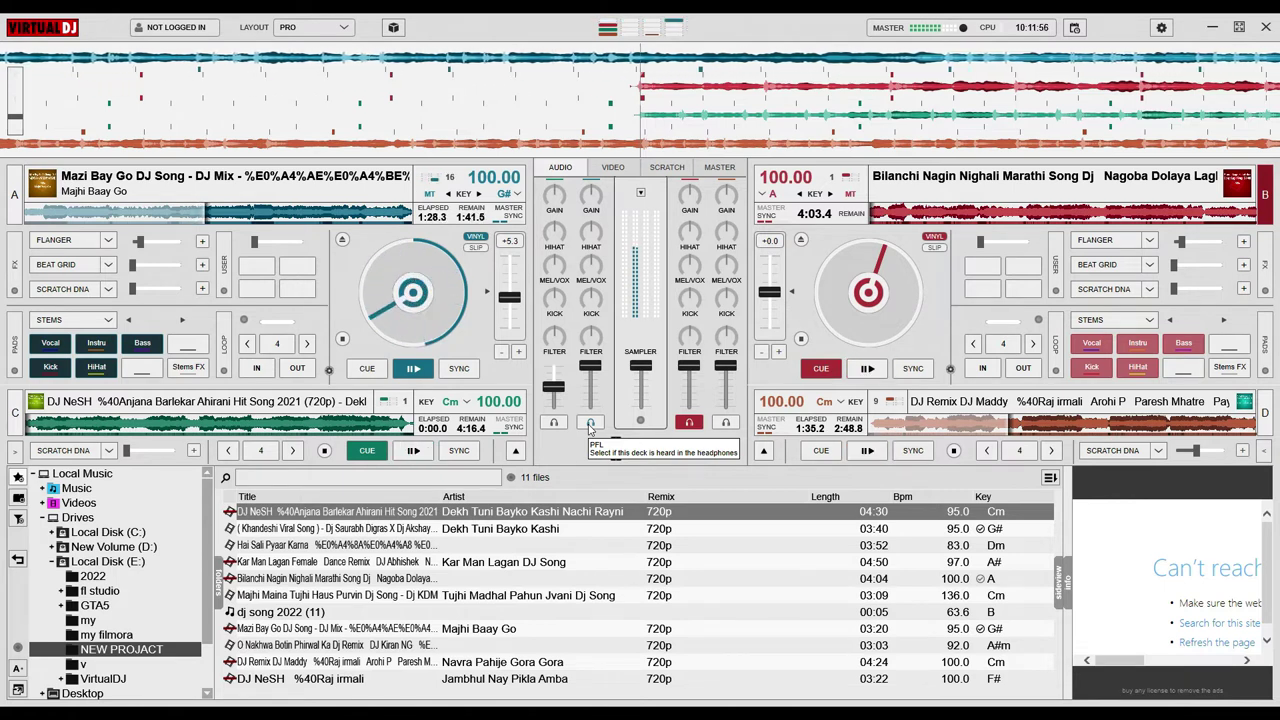
Play deck C synced with deck A, fade deck A's level down for the transition, and return it to full
left_click(412, 451)
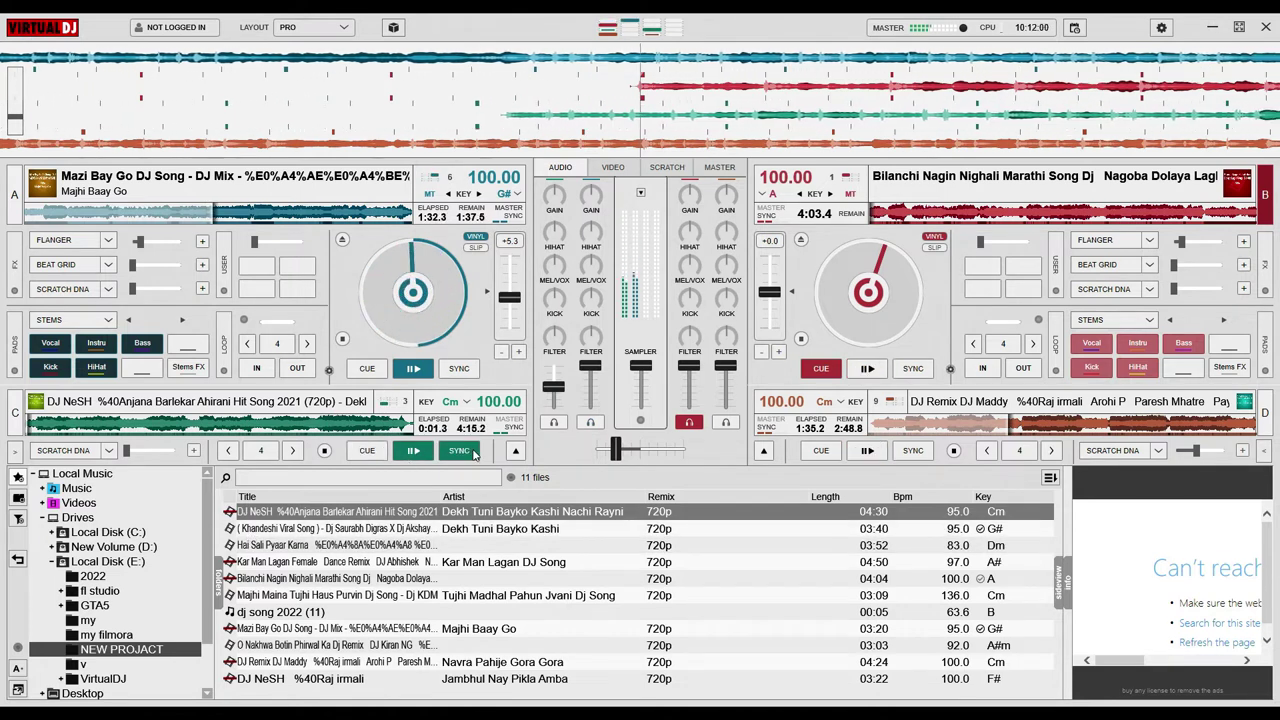
left_click(475, 453)
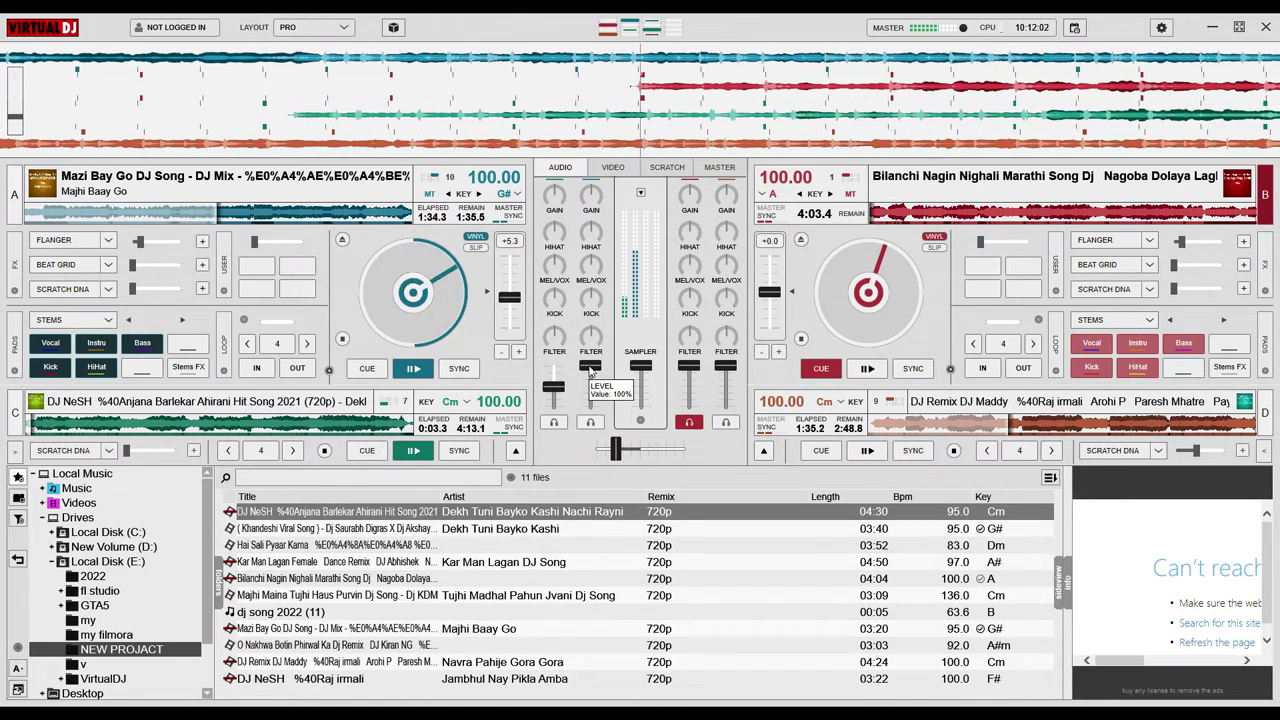
left_click_drag(590, 368, 589, 375)
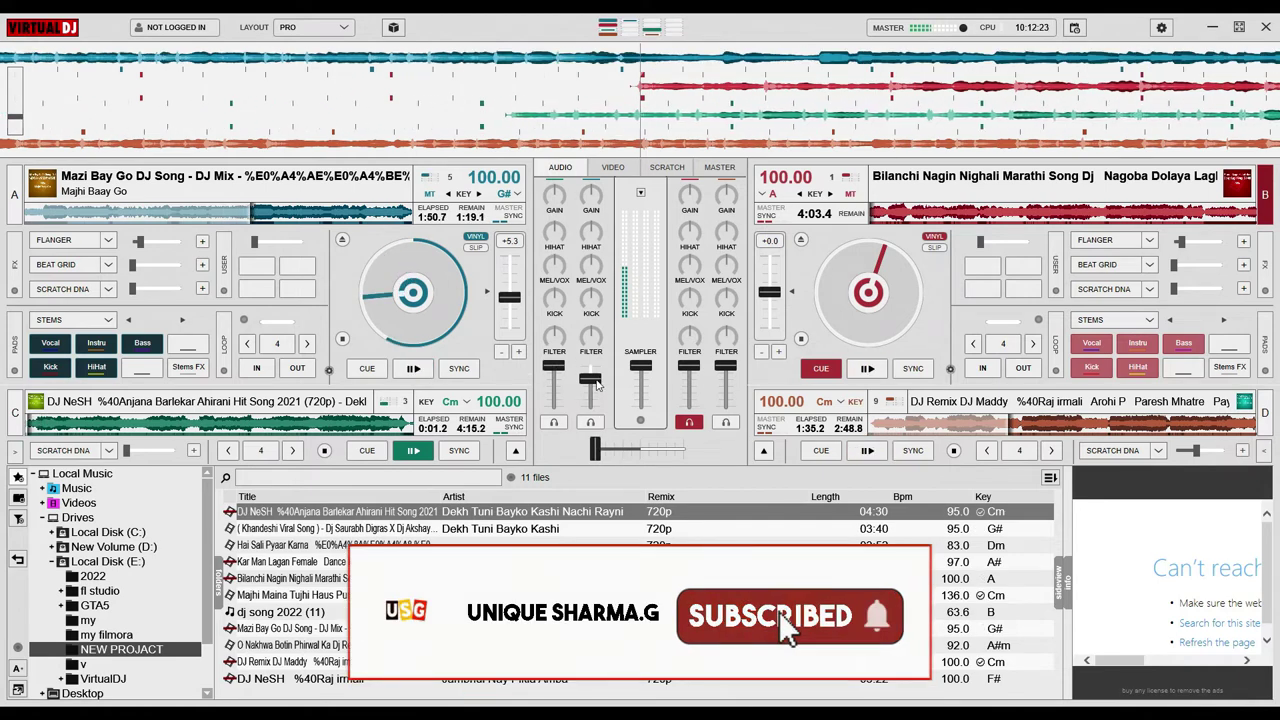
left_click_drag(598, 382, 598, 372)
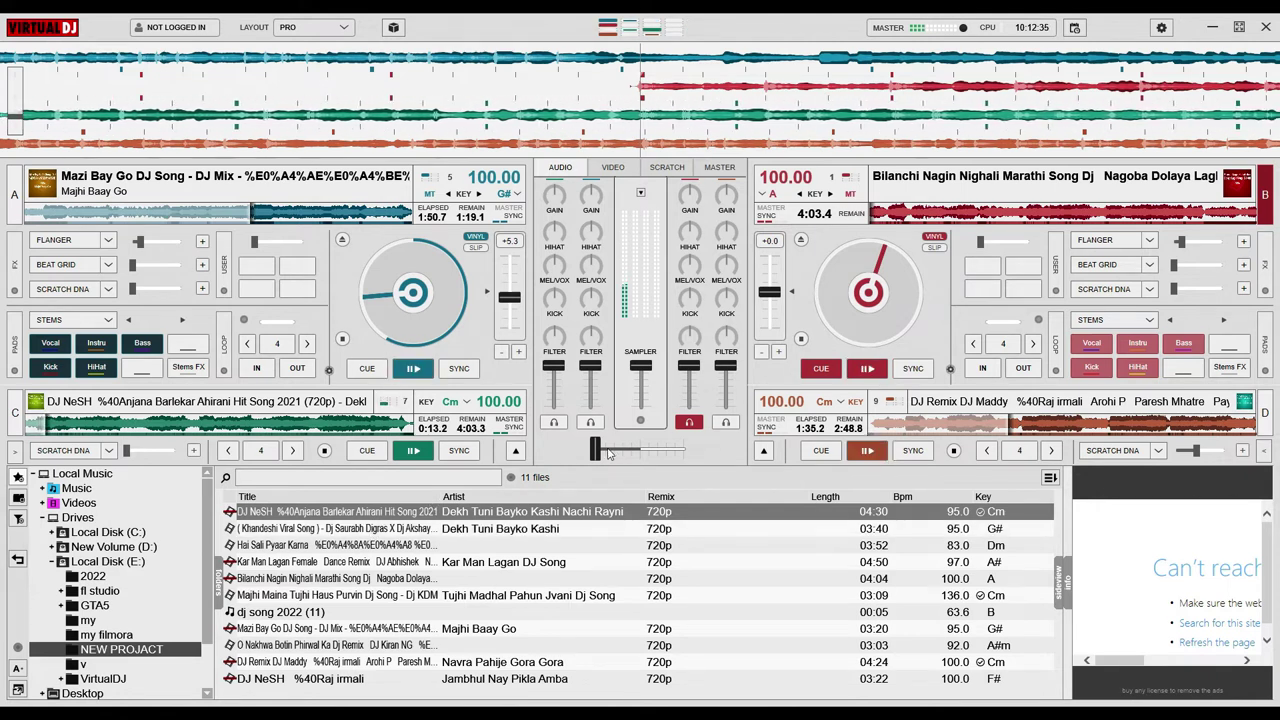
Ease the crossfader toward the centre, play deck B and crossfade fully from deck C to deck B
left_click_drag(610, 455, 617, 455)
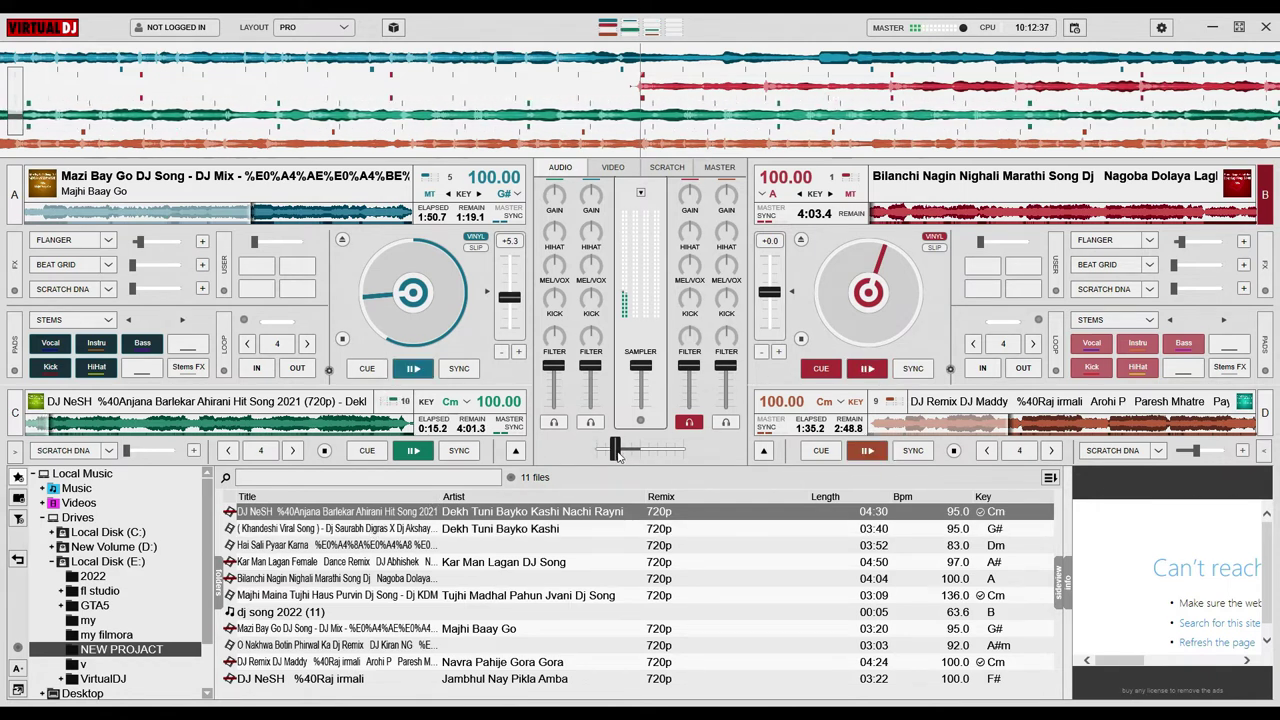
mouse_move(618, 455)
left_mouse_down()
mouse_move(605, 460)
mouse_move(614, 452)
left_mouse_up()
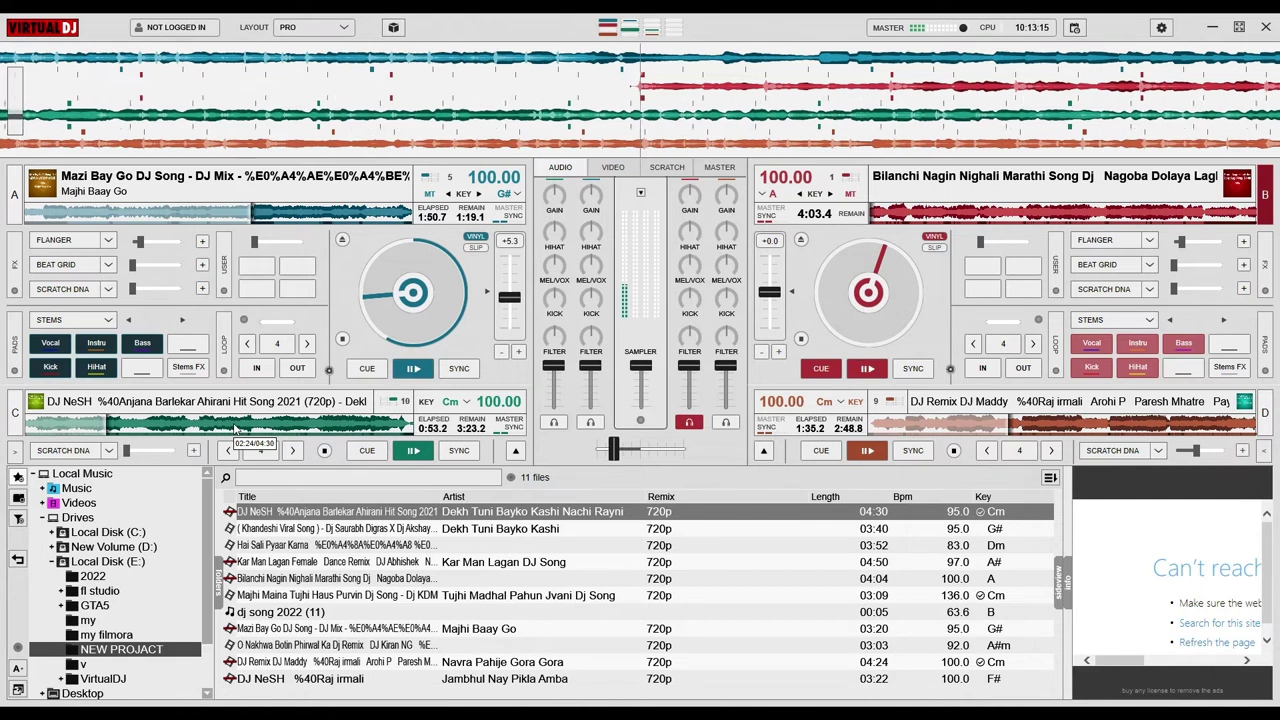
left_click(866, 370)
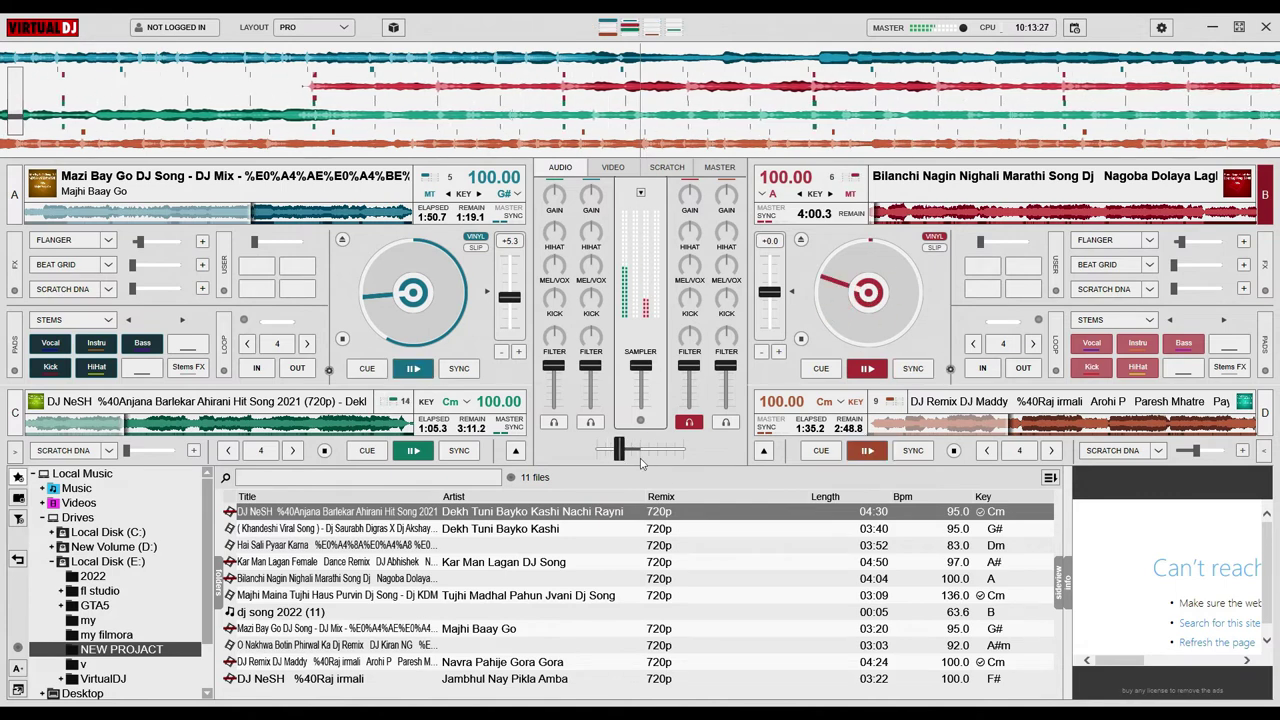
left_click_drag(614, 450, 645, 452)
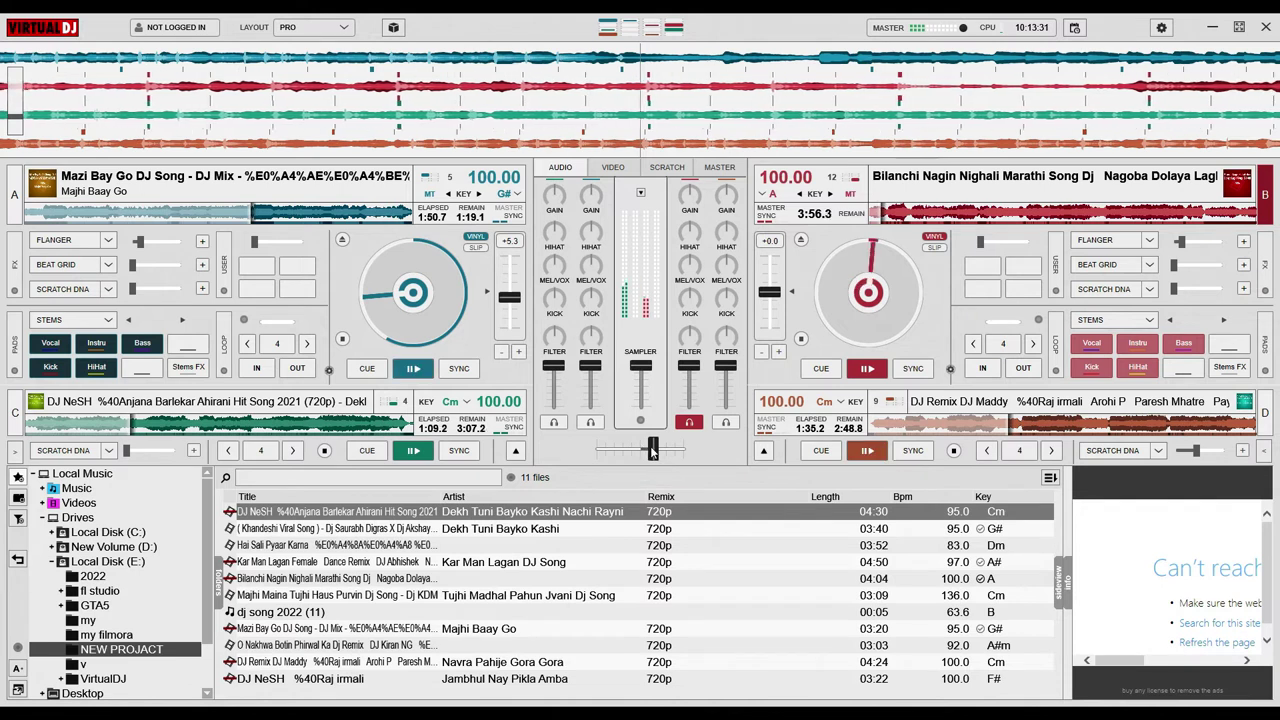
left_click_drag(654, 450, 706, 444)
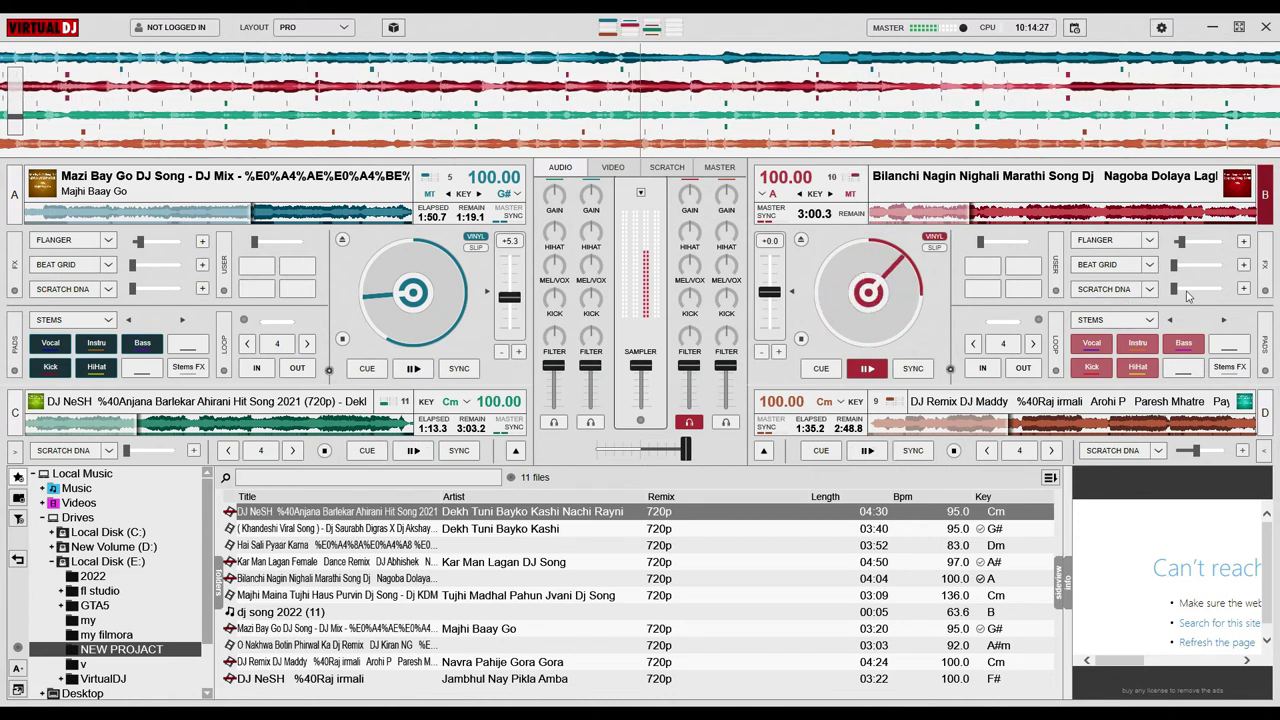
Trigger the Scratch DNA effect on deck B repeatedly, with its selection set to Backspin
left_click(1100, 290)
left_click(1108, 291)
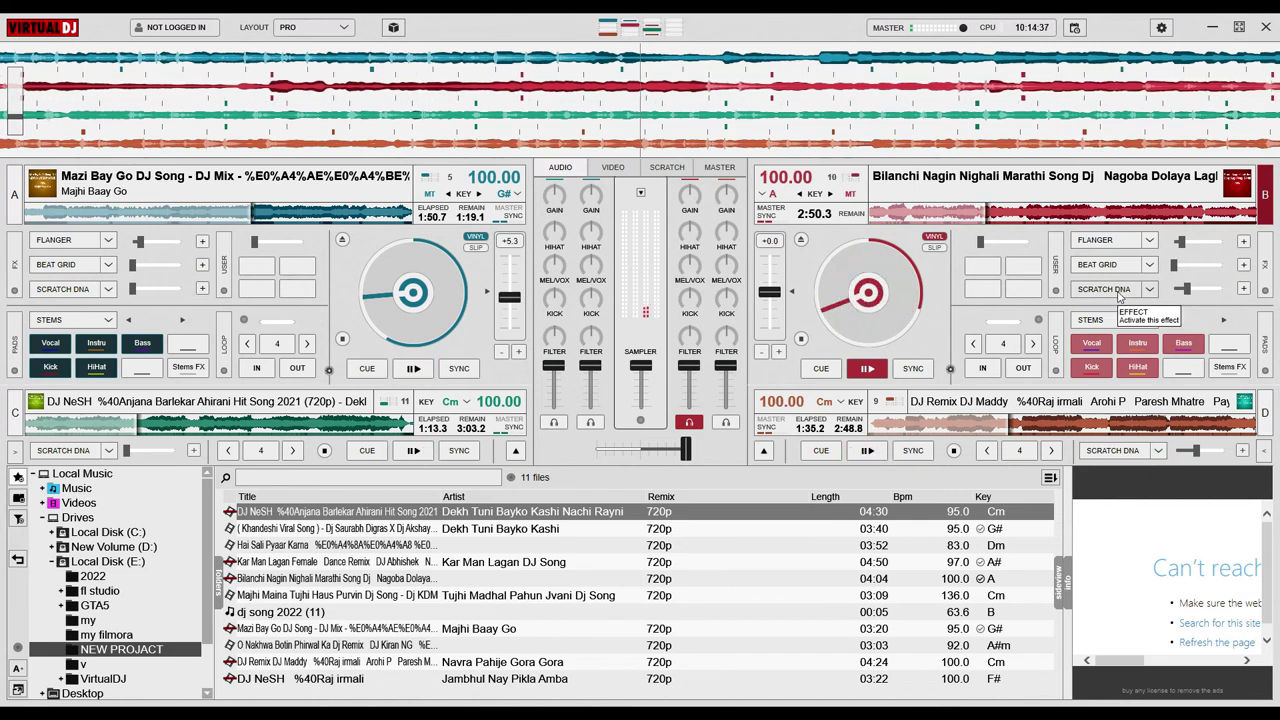
left_click(1118, 295)
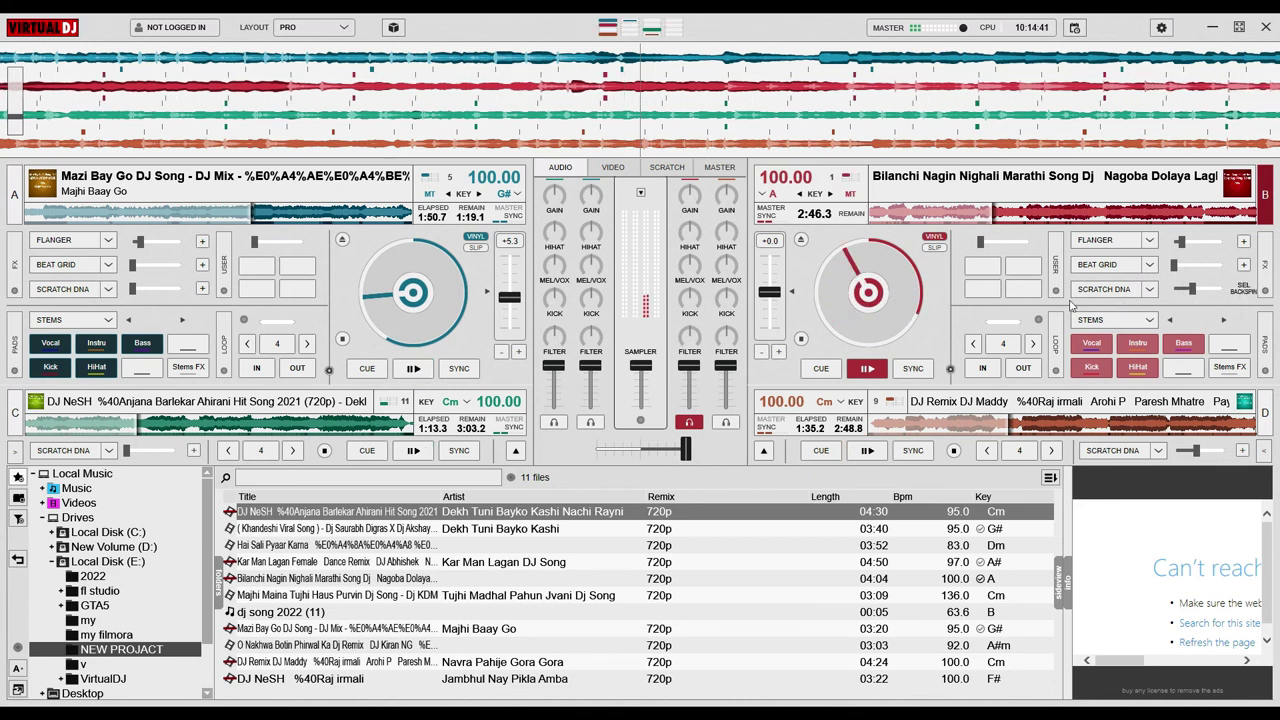
left_click(1098, 295)
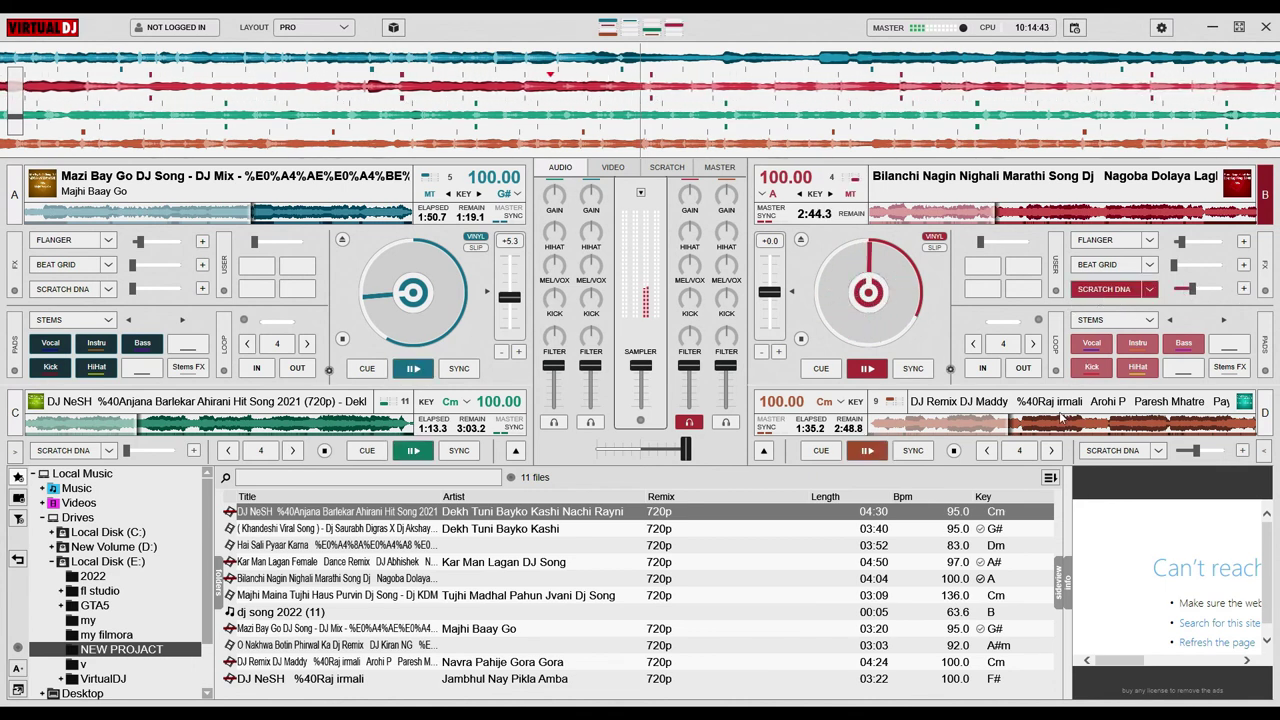